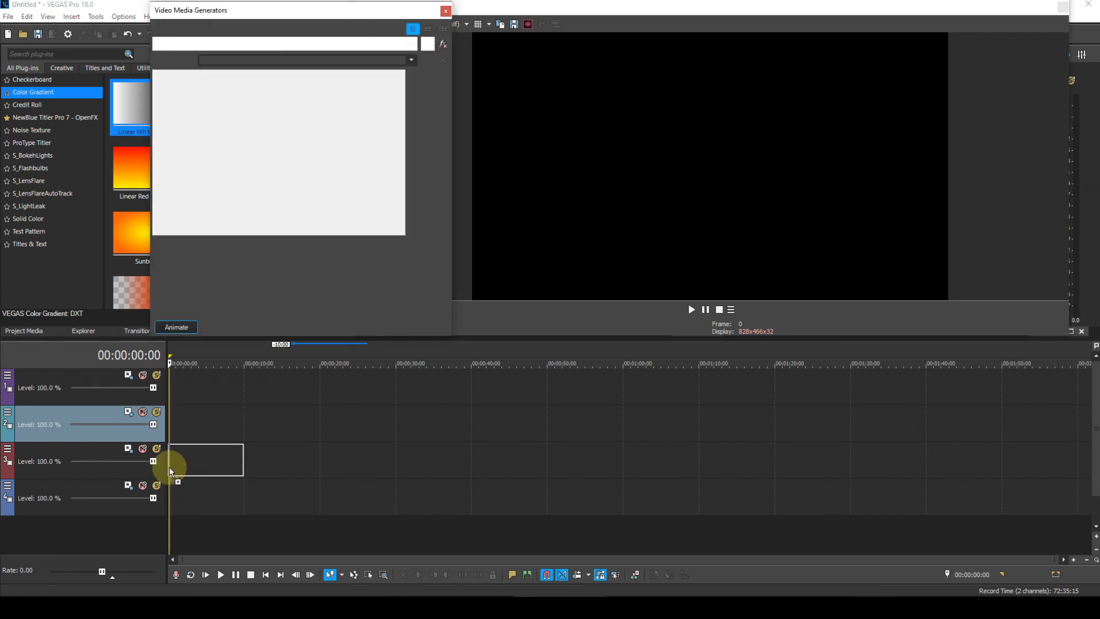
- Apply the Tutorial 31 Background preset to the color gradient on track 3 and check its control points
{"action": "scroll", "coordinate": [206, 460], "scroll_direction": "up", "scroll_amount": 3}
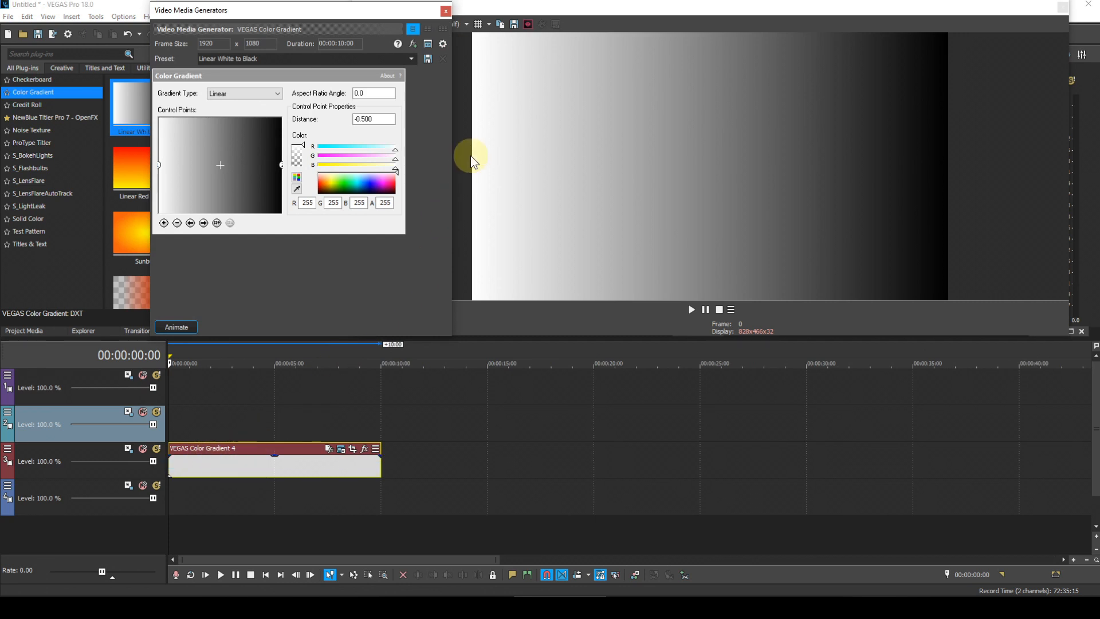
{"action": "left_click", "coordinate": [411, 59]}
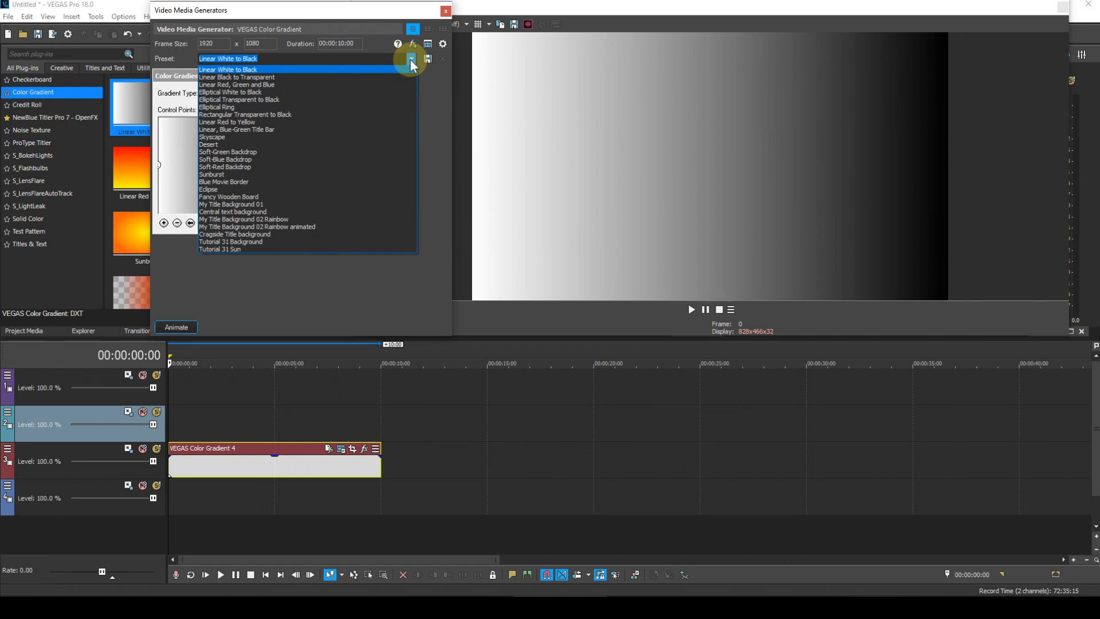
{"action": "left_click", "coordinate": [258, 241]}
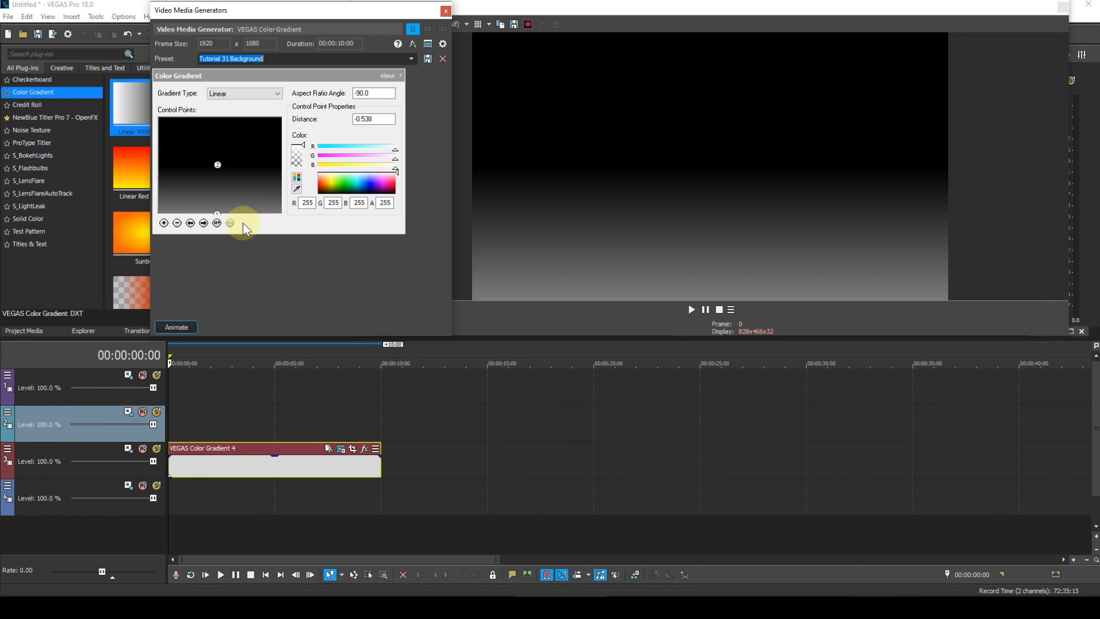
{"action": "left_click", "coordinate": [204, 223]}
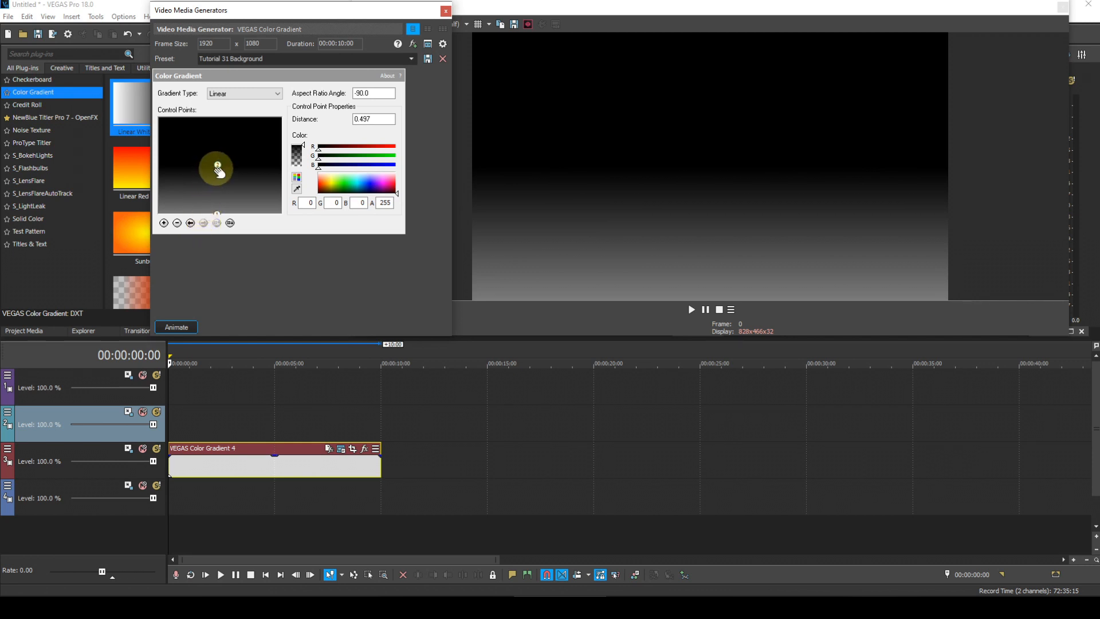
{"action": "left_click", "coordinate": [191, 224]}
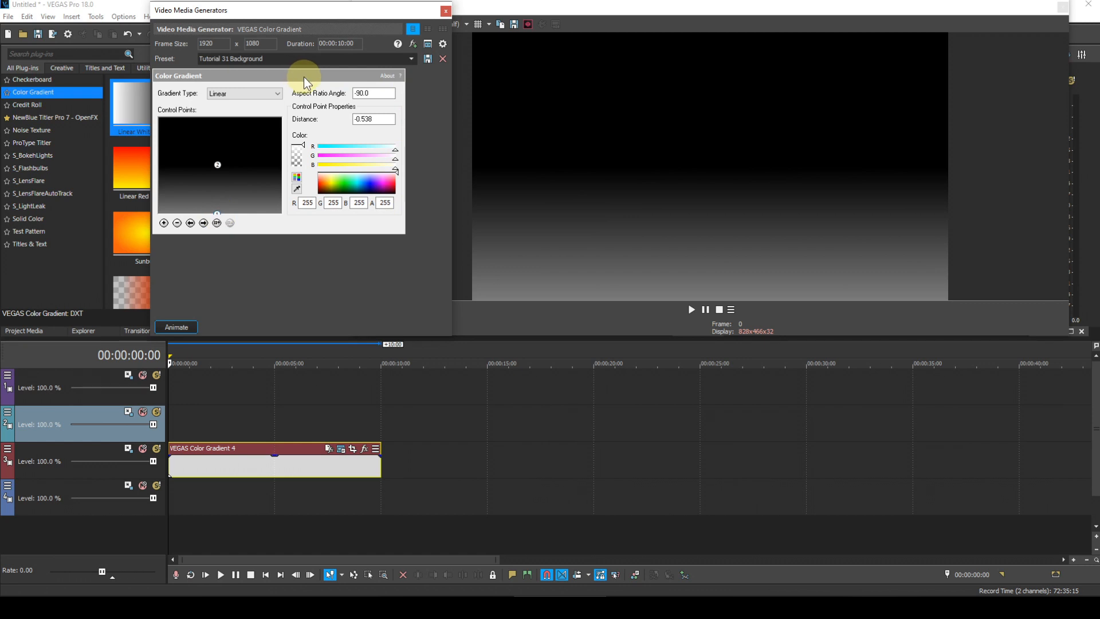
{"action": "left_click", "coordinate": [189, 222]}
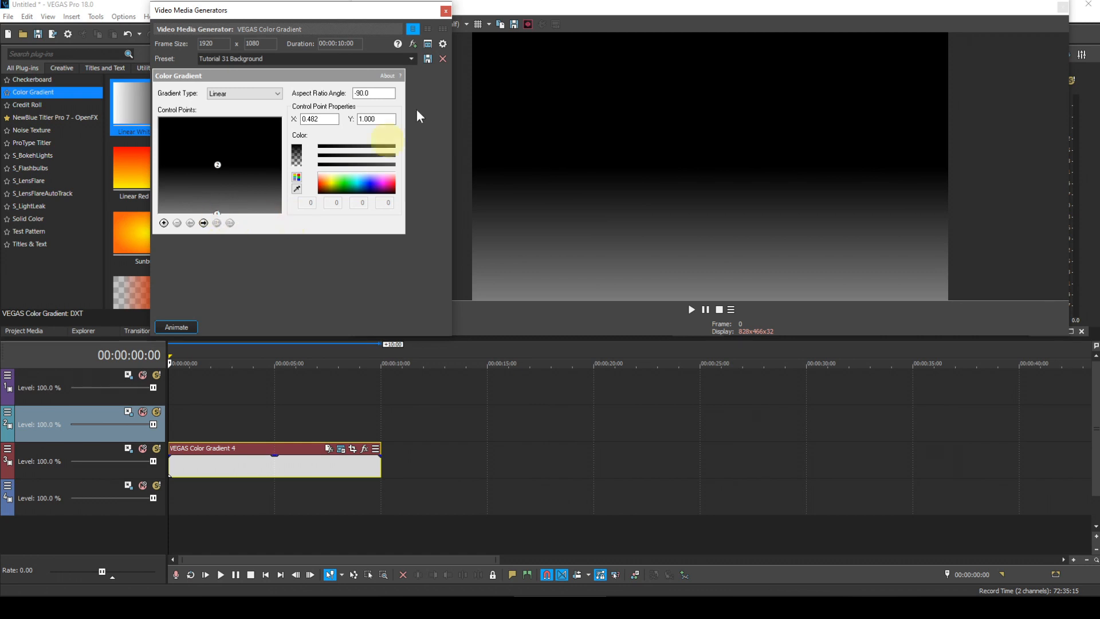
{"action": "left_click", "coordinate": [446, 11]}
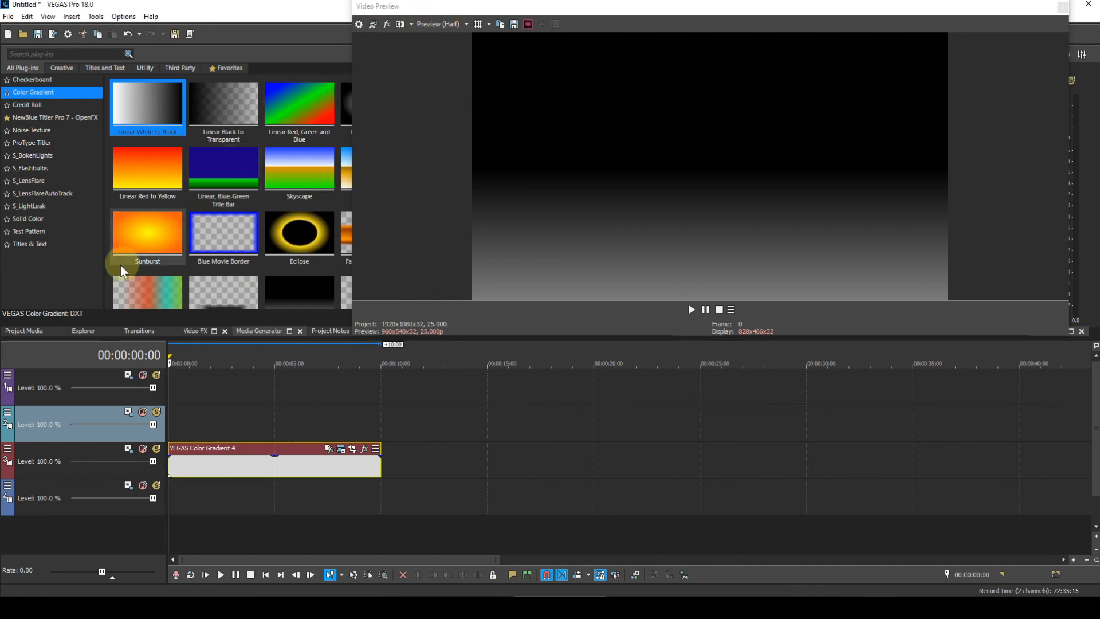
- Add a default Titles & Text event at the start of track 1 with the text "Shadow"
{"action": "left_click", "coordinate": [38, 245]}
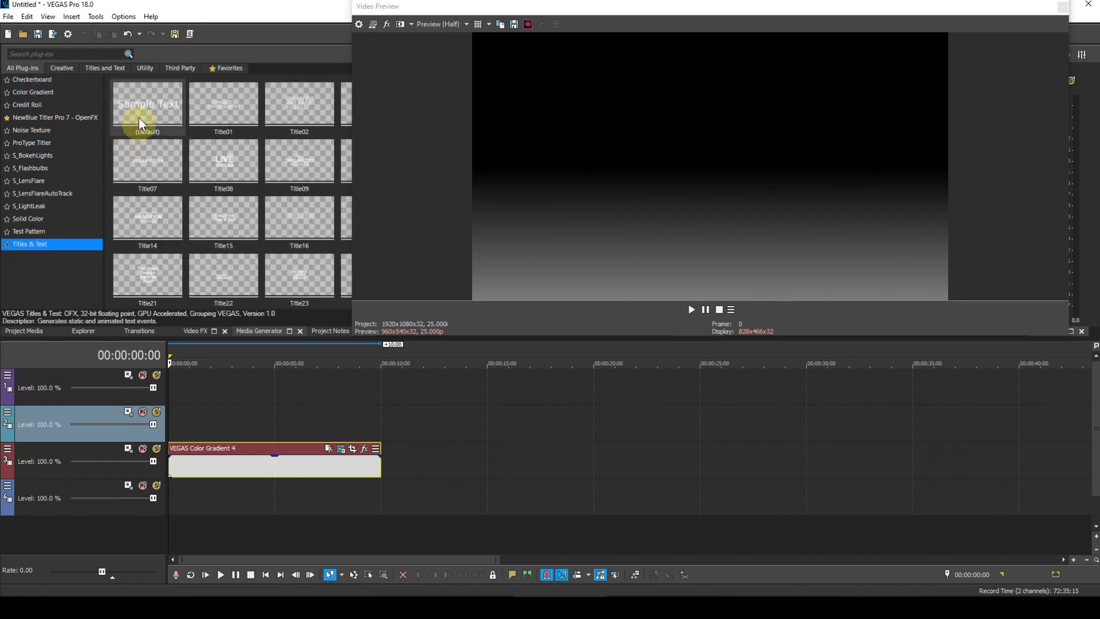
{"action": "left_click_drag", "start_coordinate": [141, 102], "coordinate": [167, 383]}
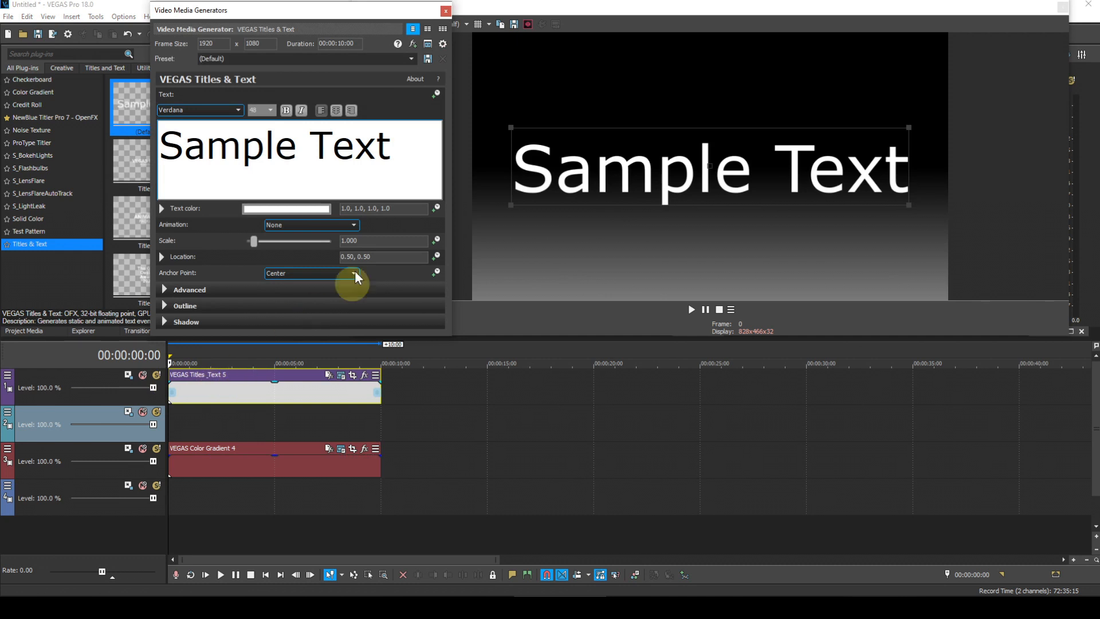
{"action": "left_click_drag", "start_coordinate": [403, 155], "coordinate": [191, 150]}
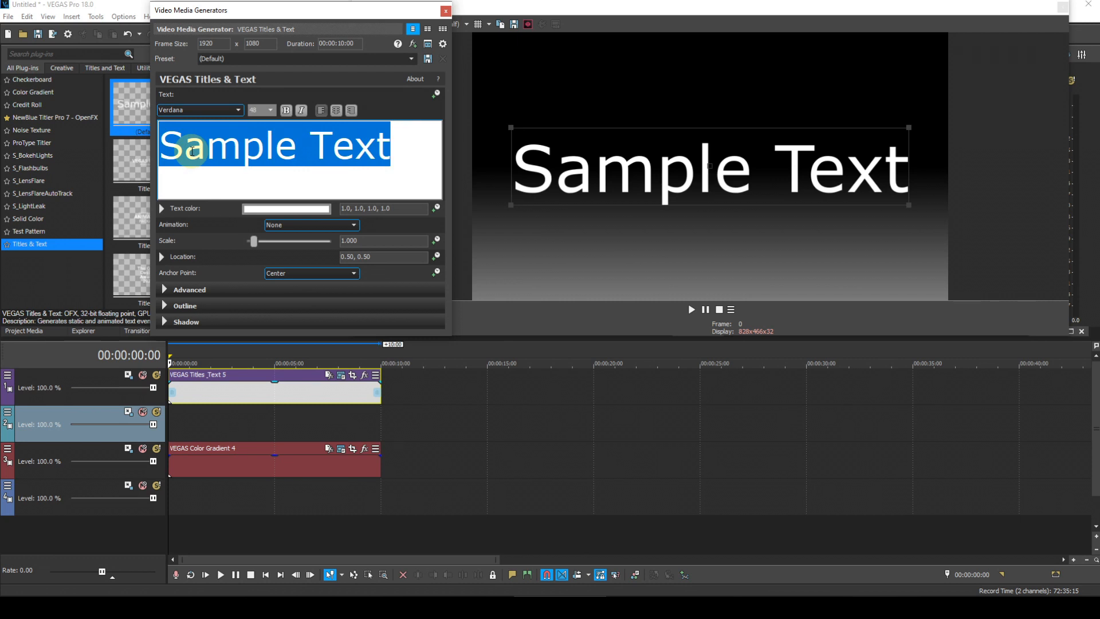
{"action": "type", "text": "Sh"}
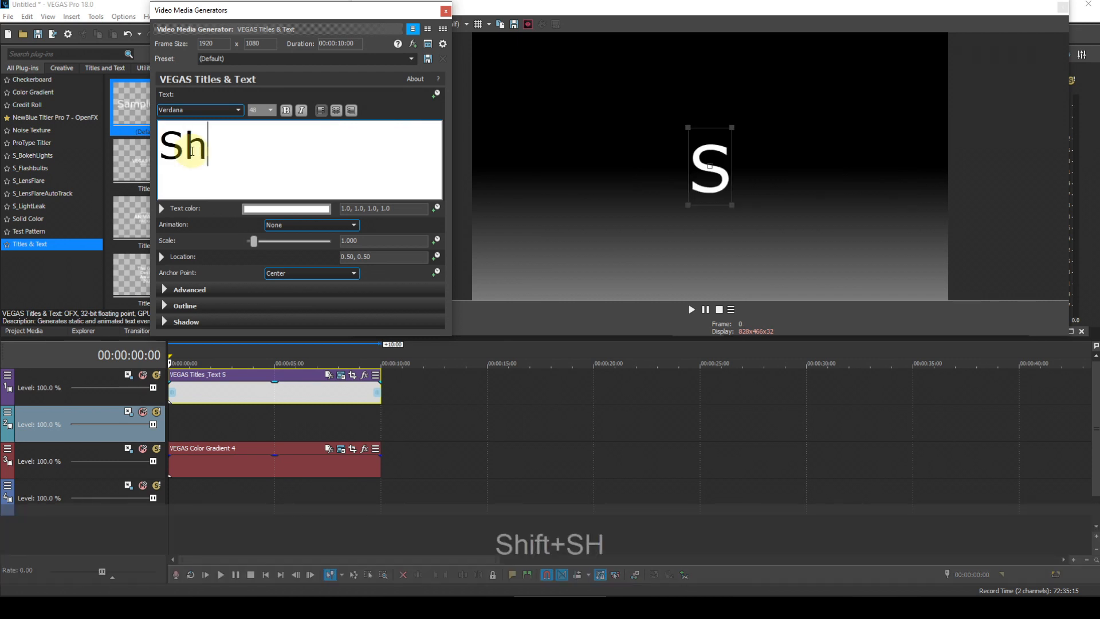
{"action": "type", "text": "adow"}
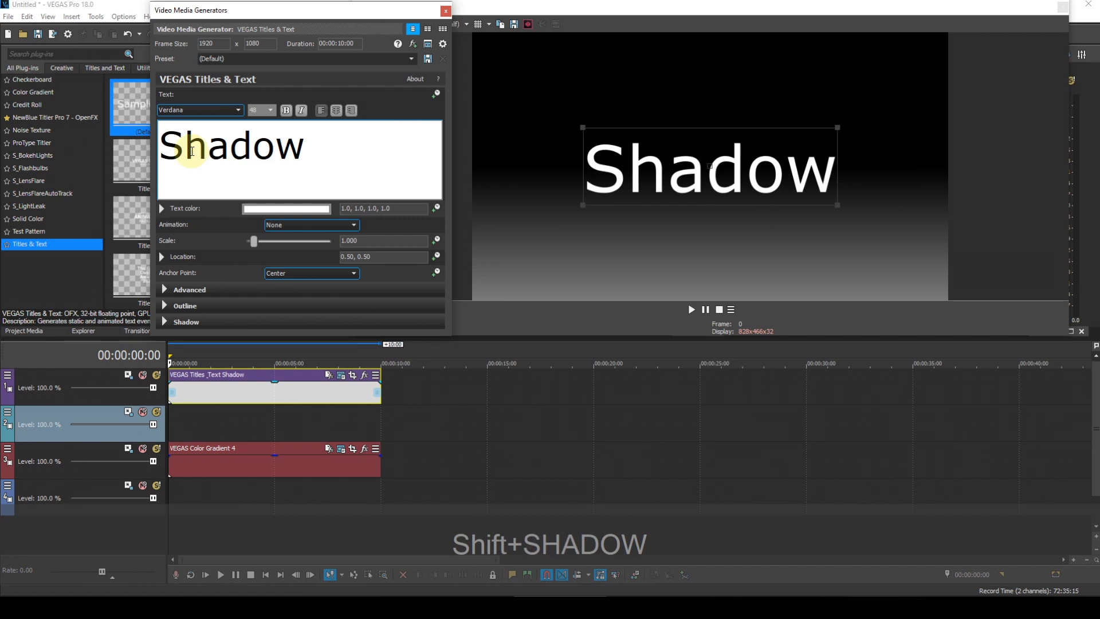
- Set the font of the whole Shadow title to AR JULIAN and close its generator settings
{"action": "left_click_drag", "start_coordinate": [308, 149], "coordinate": [161, 148]}
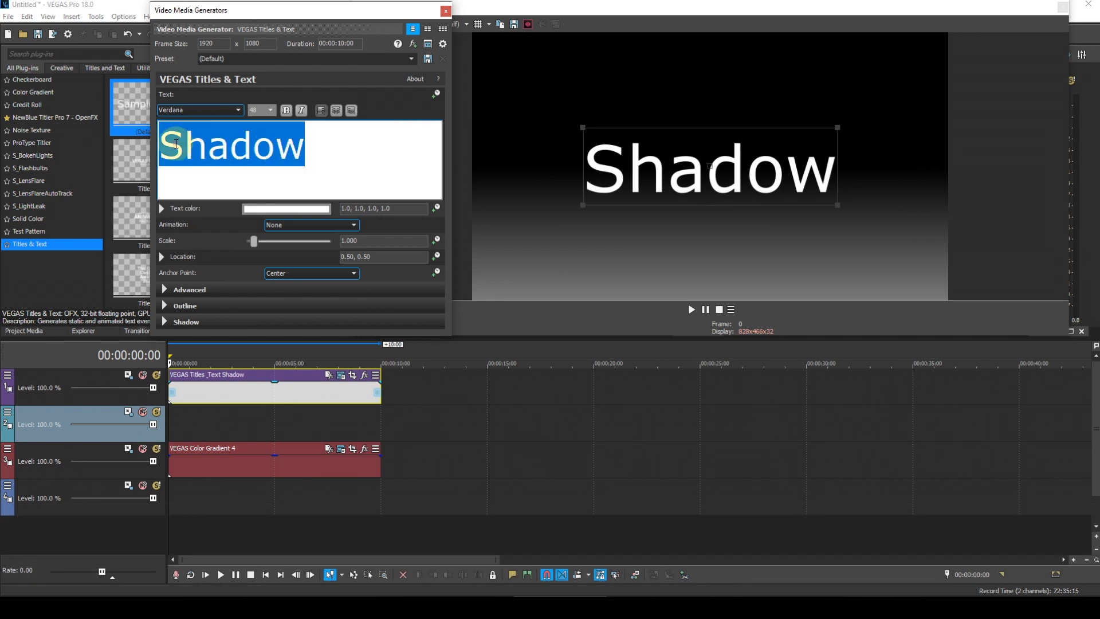
{"action": "left_click", "coordinate": [224, 110]}
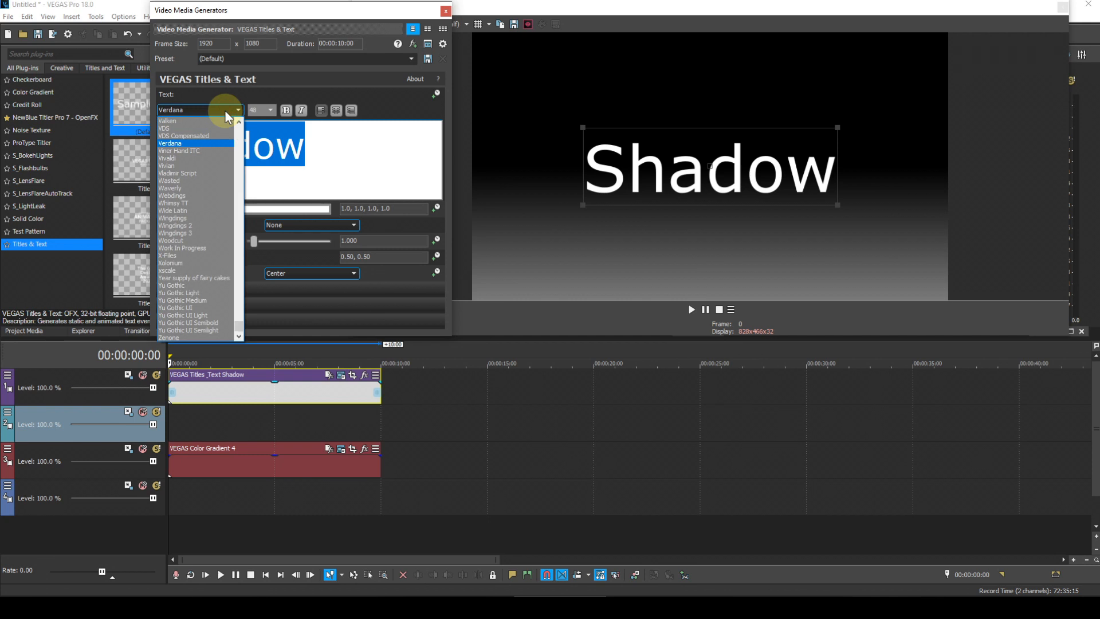
{"action": "key", "text": "shift+a"}
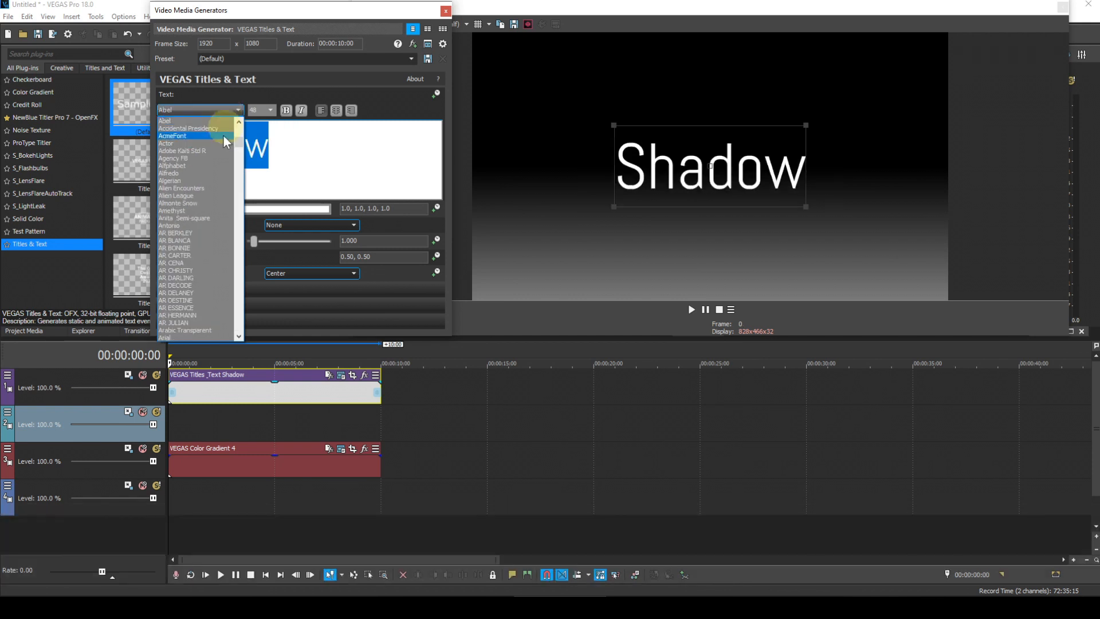
{"action": "left_click", "coordinate": [183, 322]}
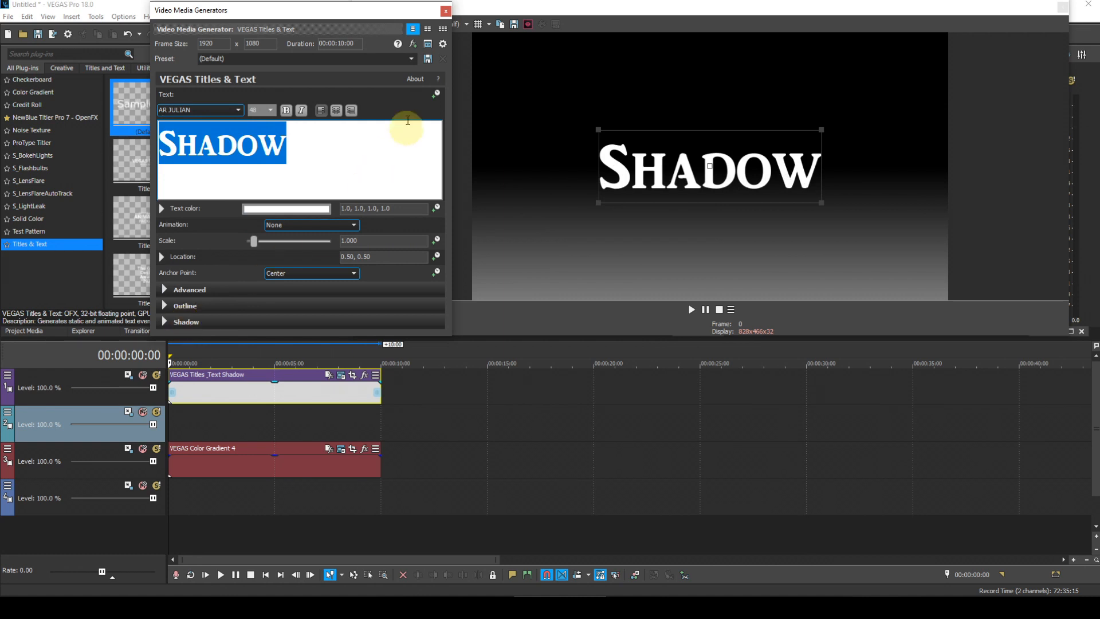
{"action": "left_click", "coordinate": [446, 11]}
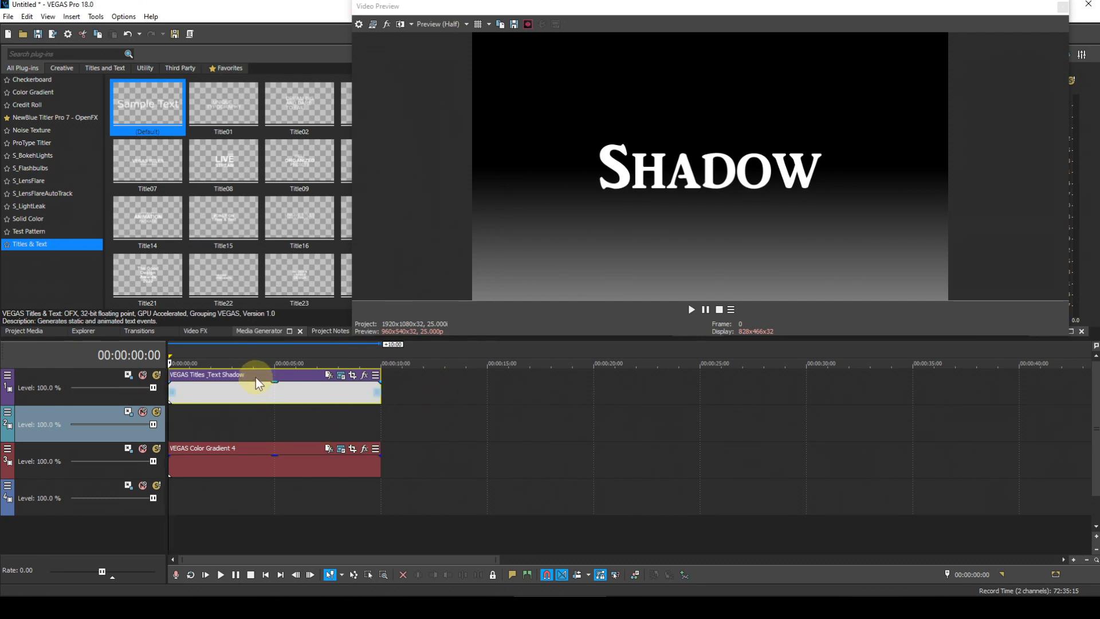
- Duplicate the Shadow title onto track 2 as a new copy of the source media, and flip track 2 vertically with Track Motion
{"action": "left_click_drag", "start_coordinate": [256, 376], "coordinate": [251, 424]}
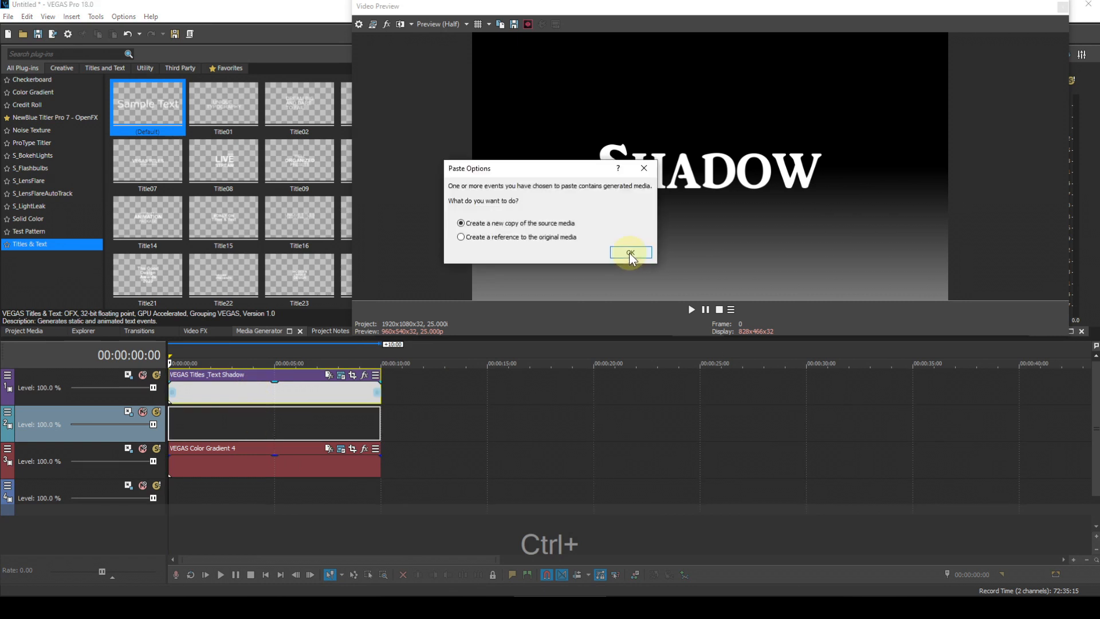
{"action": "left_click", "coordinate": [629, 252]}
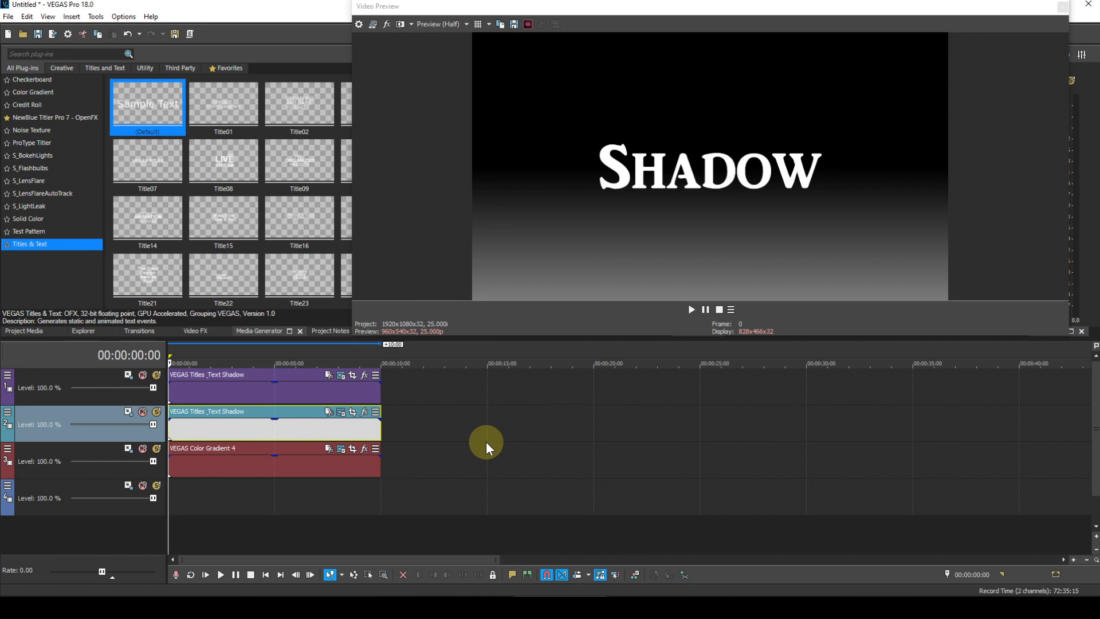
{"action": "left_click", "coordinate": [127, 411]}
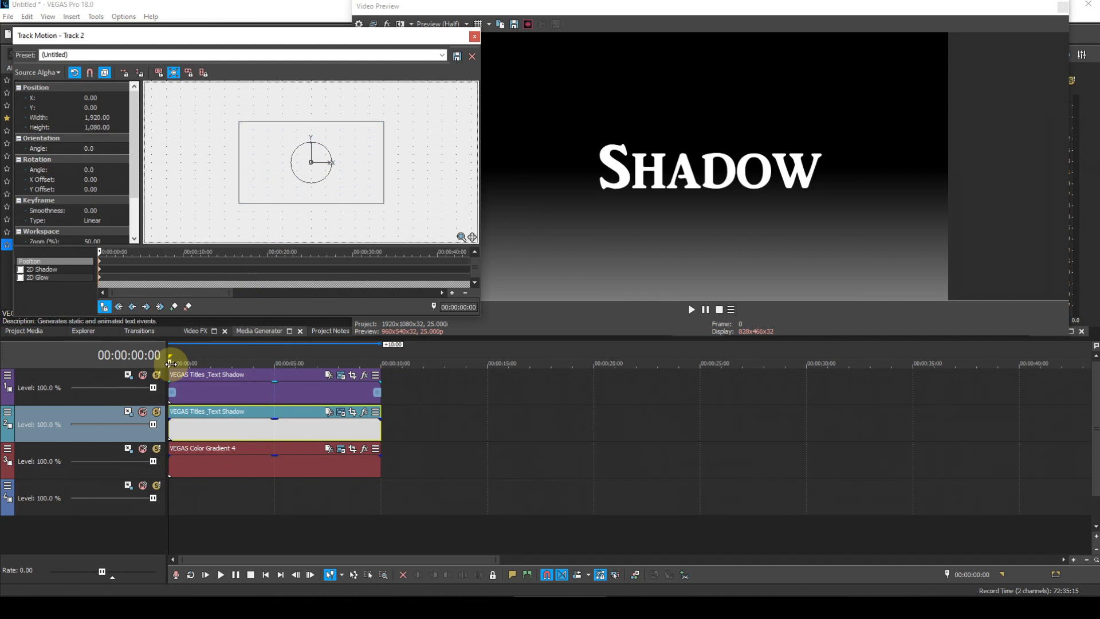
{"action": "right_click", "coordinate": [268, 178]}
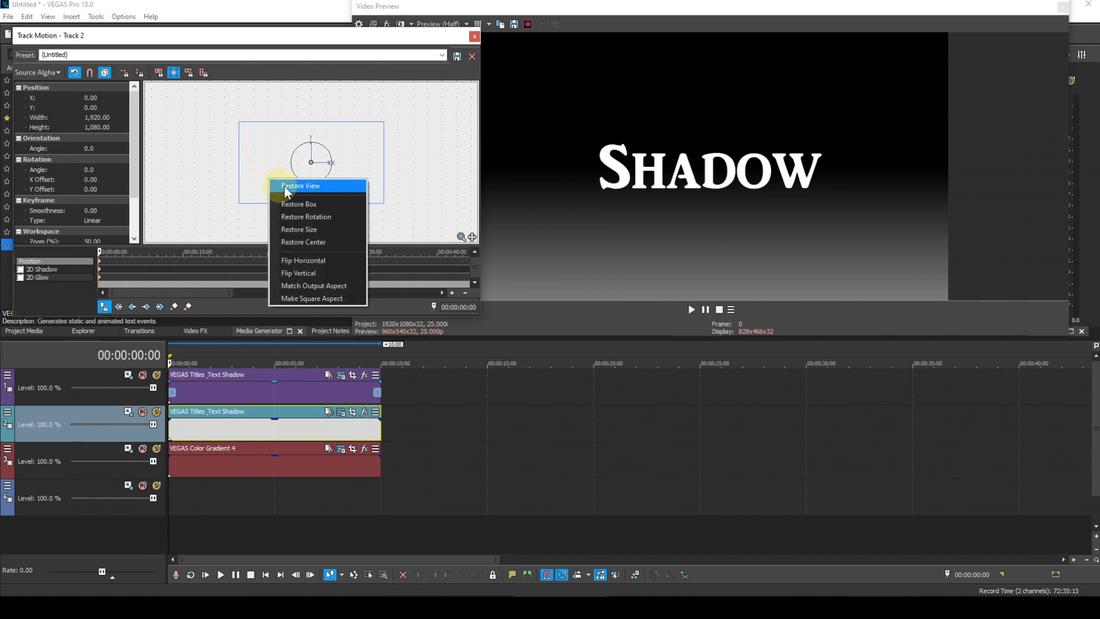
{"action": "left_click", "coordinate": [297, 273]}
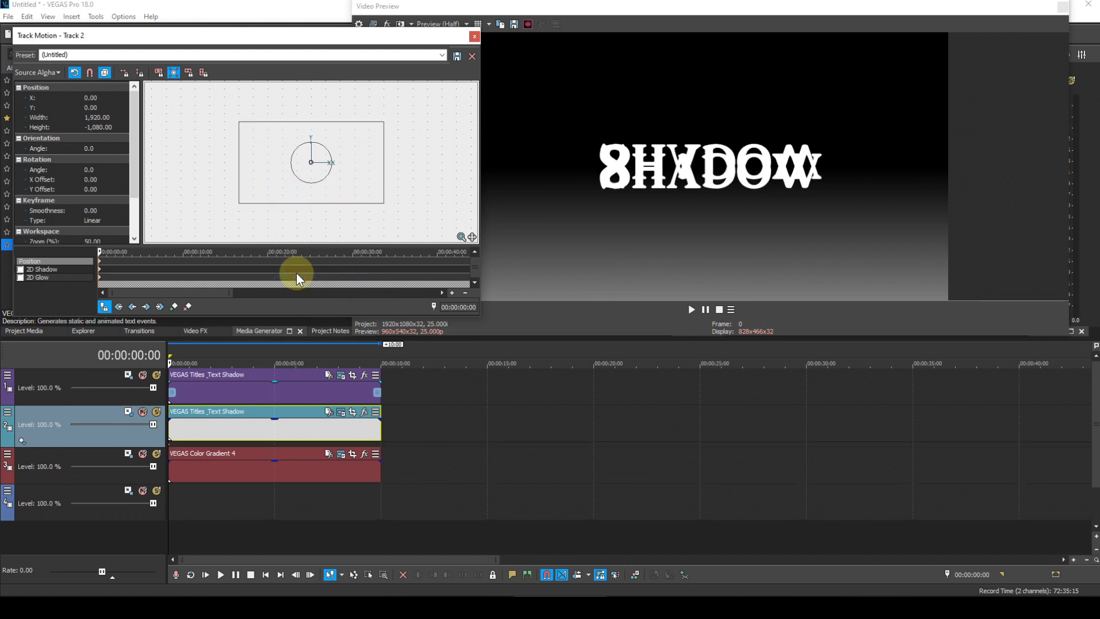
{"action": "left_click", "coordinate": [472, 36]}
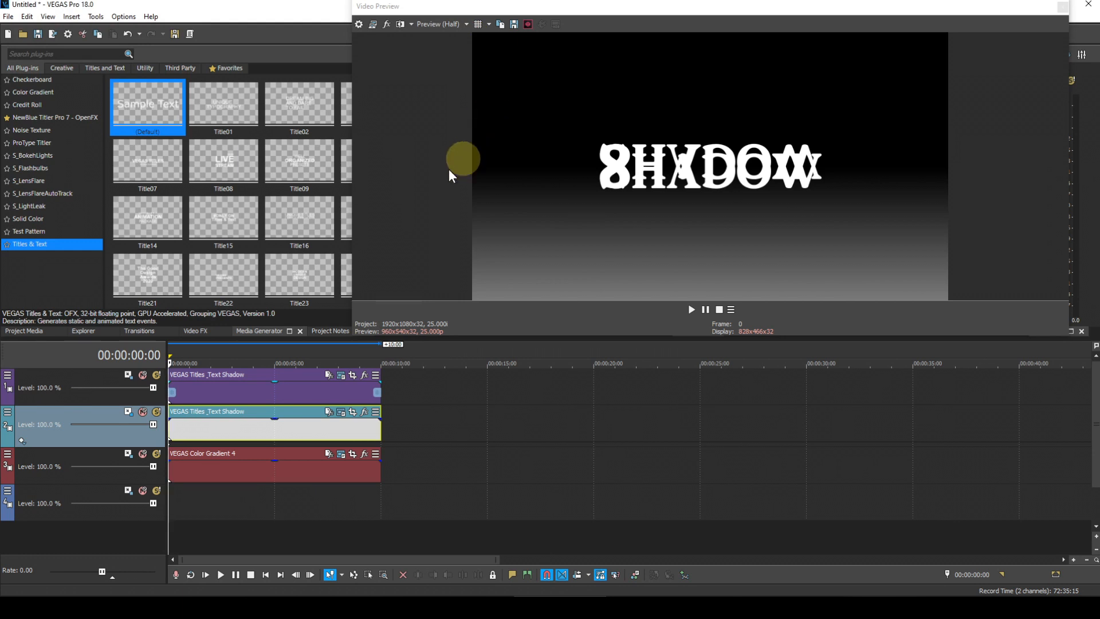
- Add the VEGAS Deform effect to the track 2 title and apply the Tutorial 31 shadow deform preset
{"action": "left_click", "coordinate": [364, 413]}
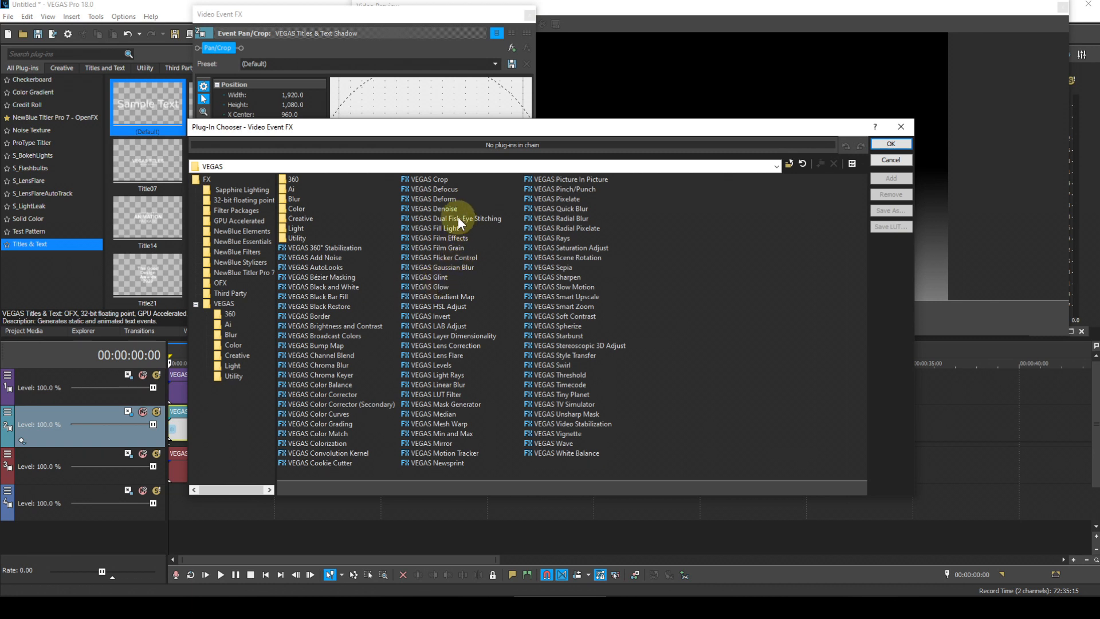
{"action": "left_click", "coordinate": [450, 200]}
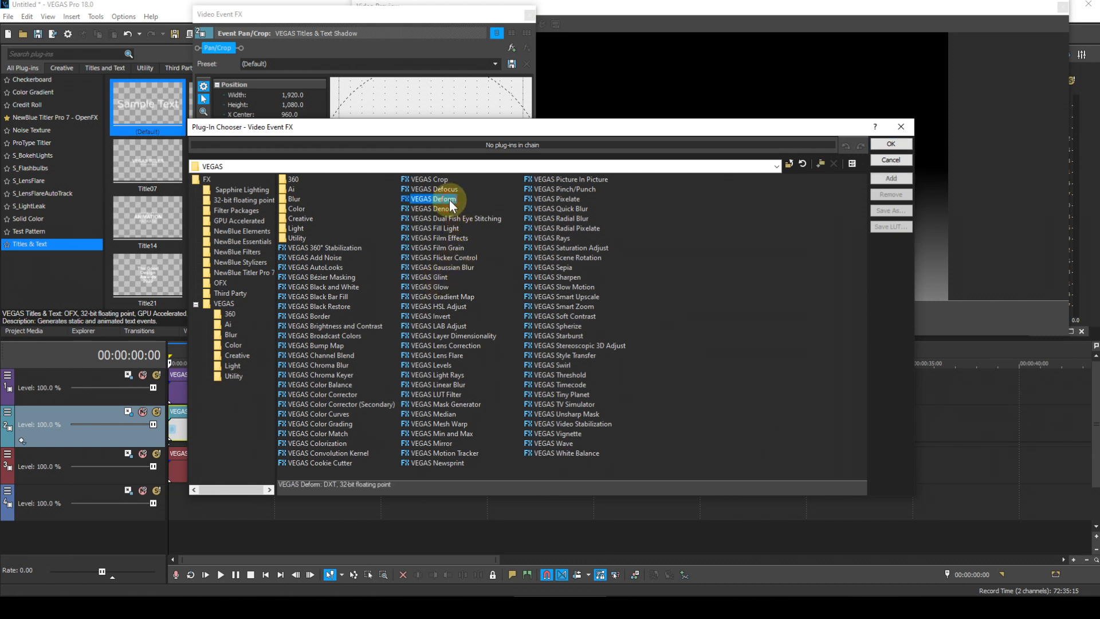
{"action": "left_click", "coordinate": [892, 143]}
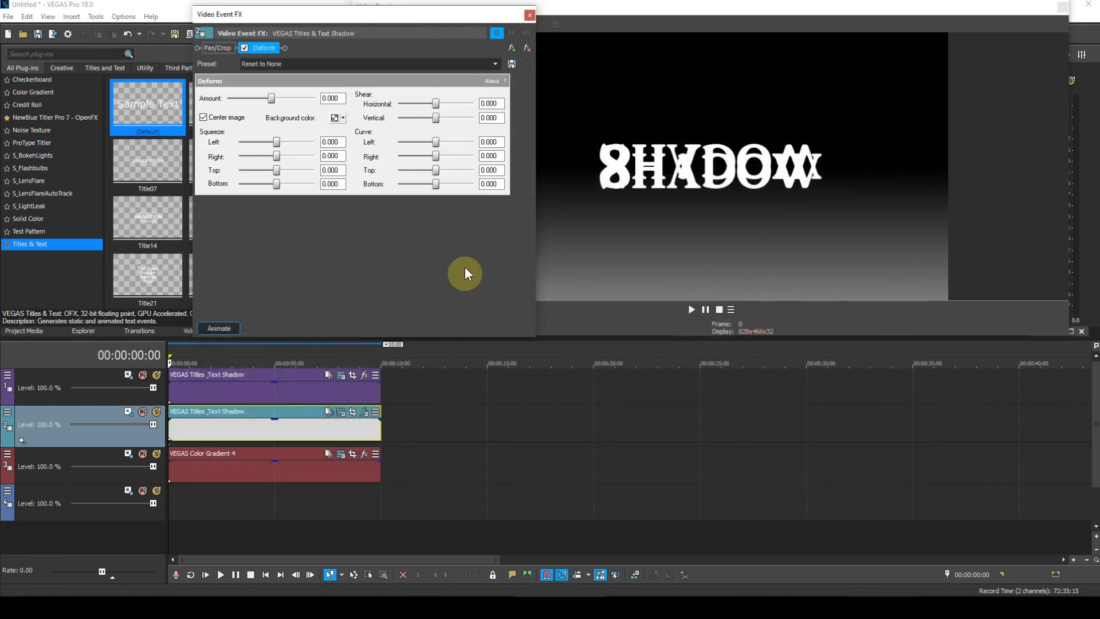
{"action": "left_click", "coordinate": [495, 64]}
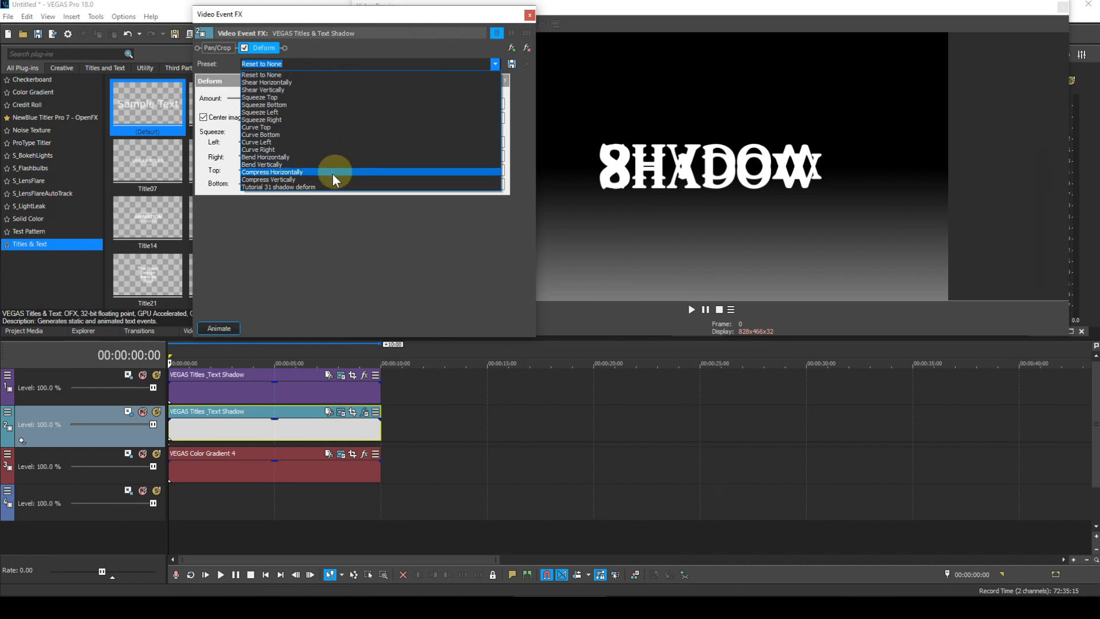
{"action": "left_click", "coordinate": [300, 186]}
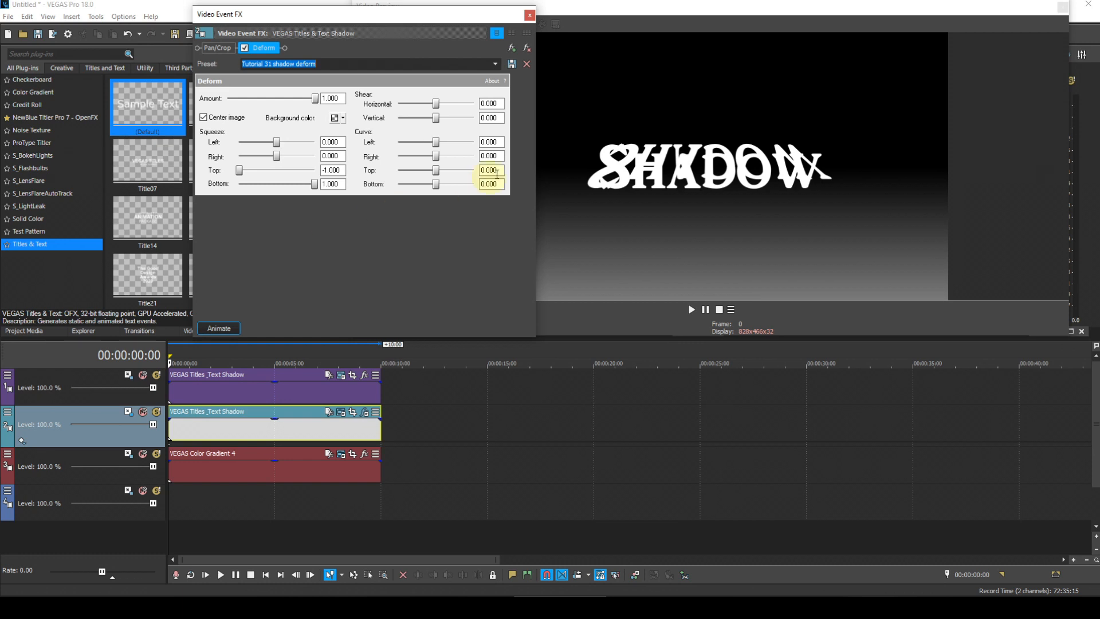
{"action": "left_click", "coordinate": [529, 15]}
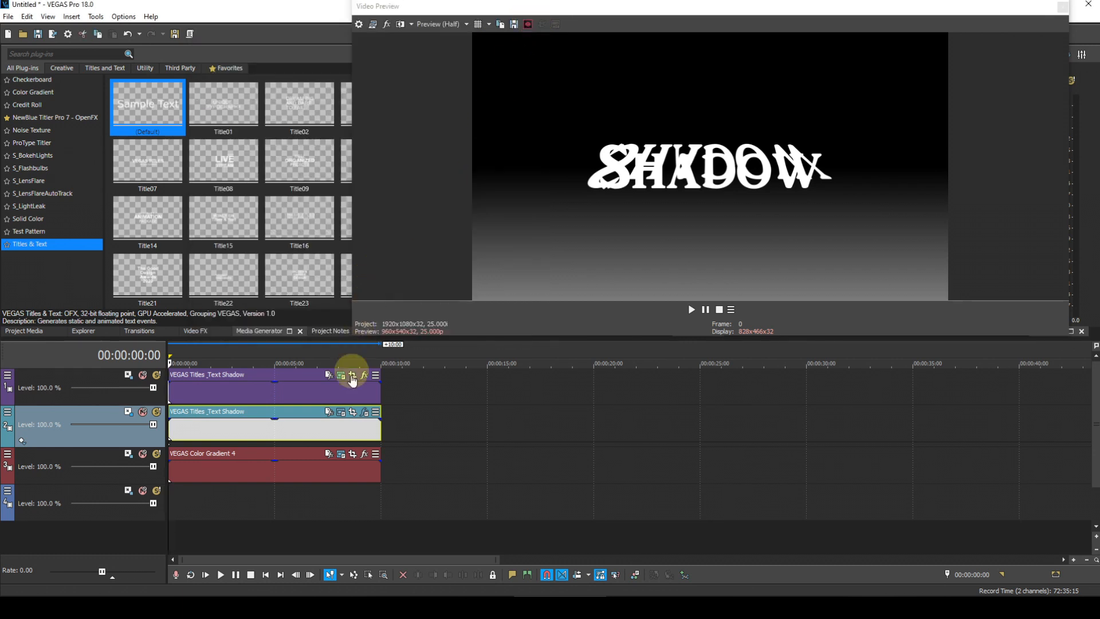
- Shift the flipped track 2 title below the main title, at location about 0.50, 0.71, and scale it to about 0.82
{"action": "left_click", "coordinate": [342, 414]}
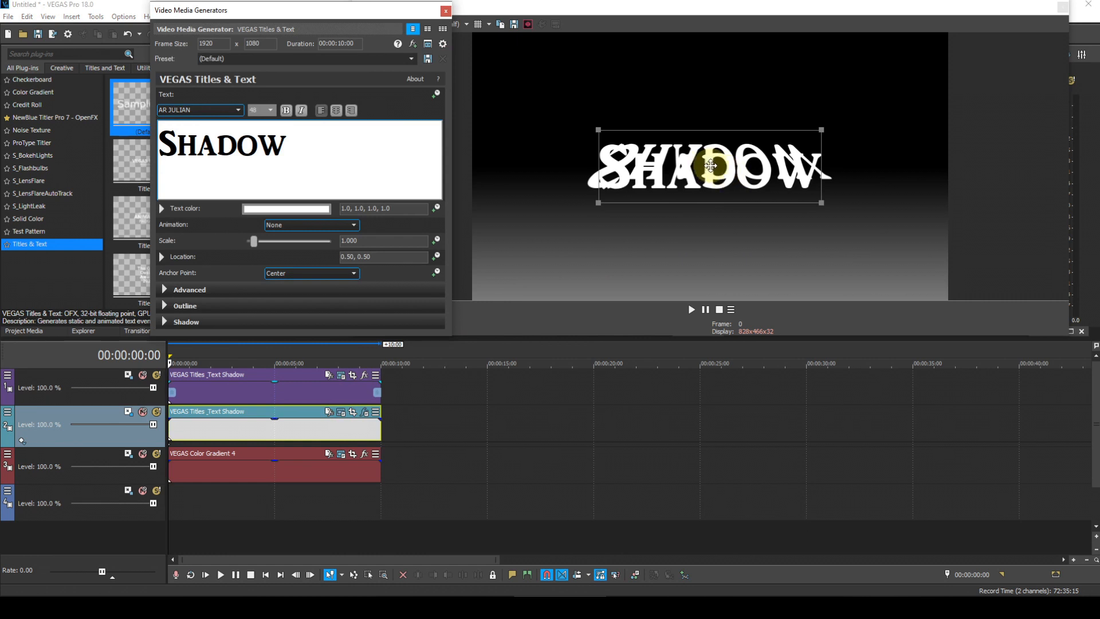
{"action": "left_click_drag", "start_coordinate": [710, 165], "coordinate": [711, 108]}
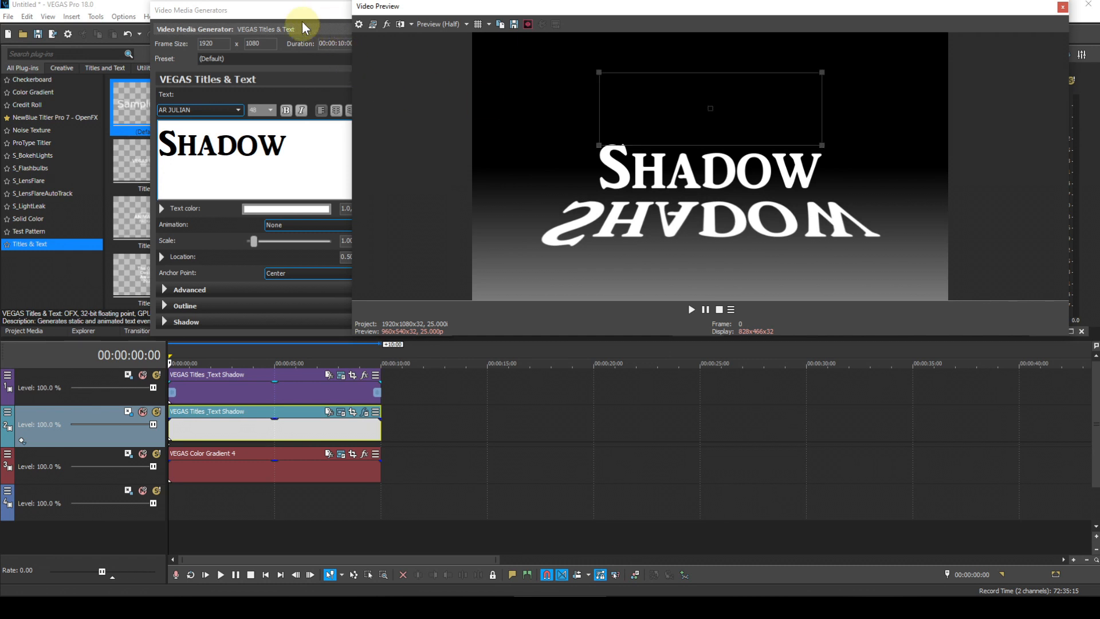
{"action": "left_click_drag", "start_coordinate": [299, 12], "coordinate": [238, 13]}
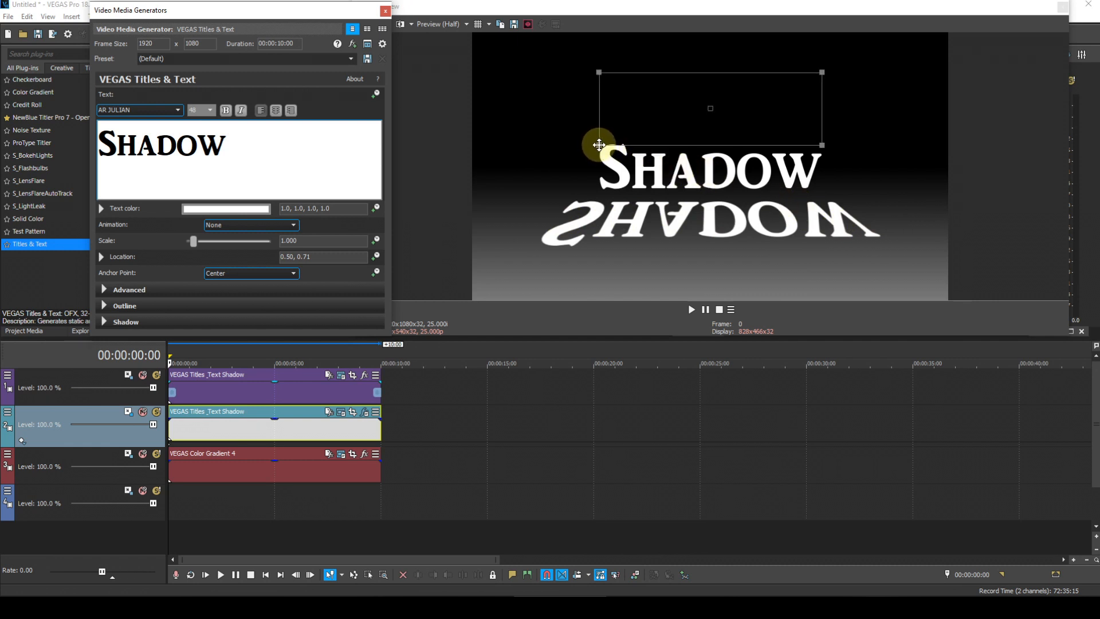
{"action": "left_click", "coordinate": [599, 145]}
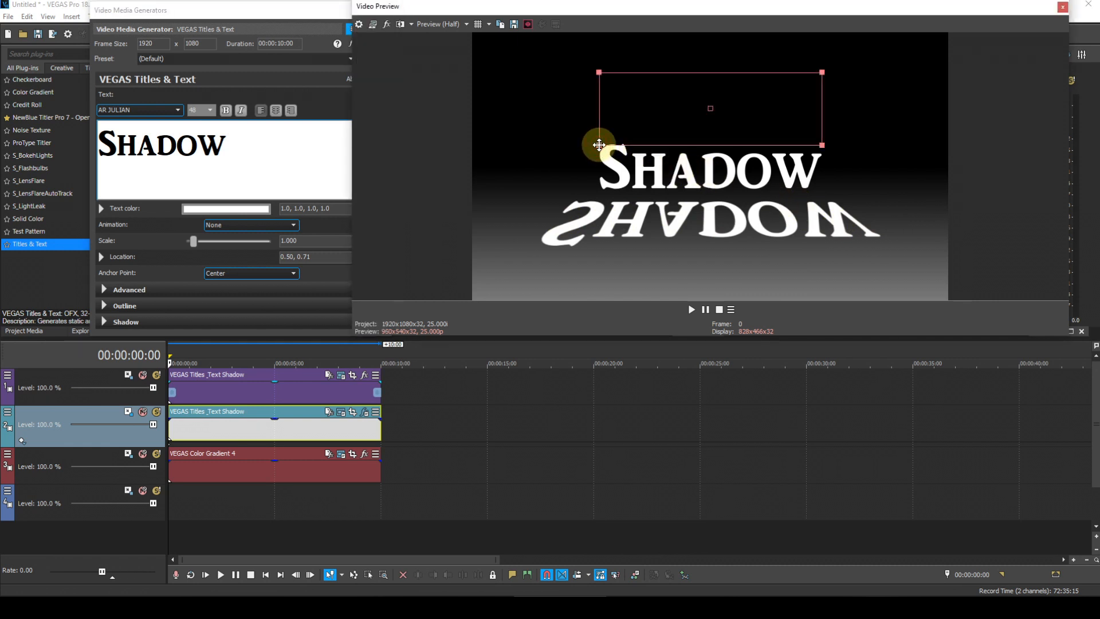
{"action": "left_click_drag", "start_coordinate": [598, 144], "coordinate": [622, 146]}
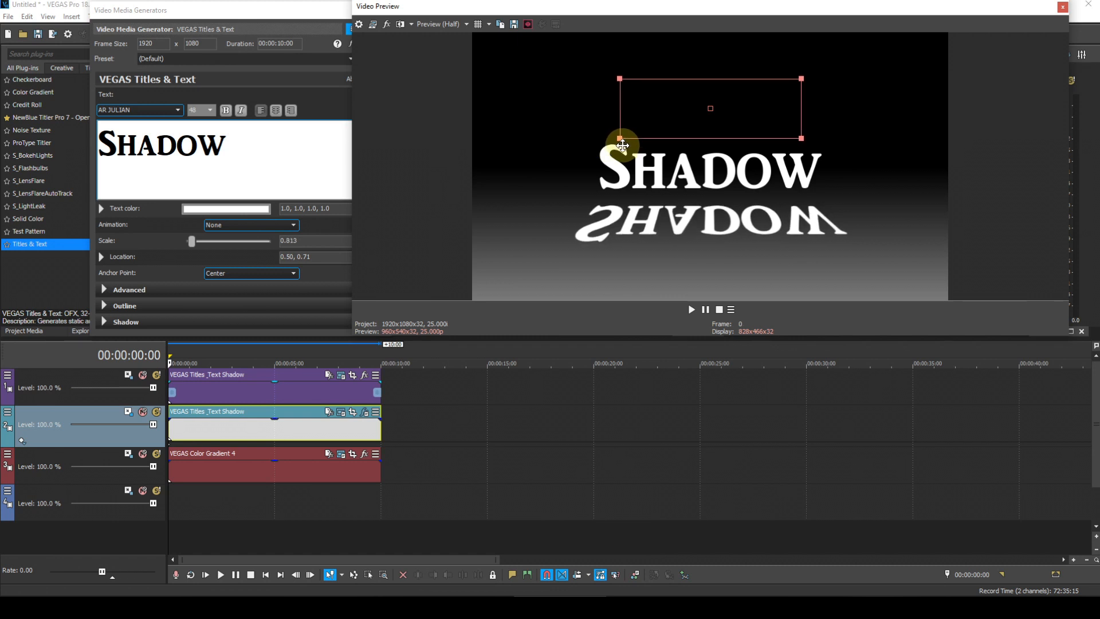
{"action": "left_click_drag", "start_coordinate": [623, 146], "coordinate": [622, 145]}
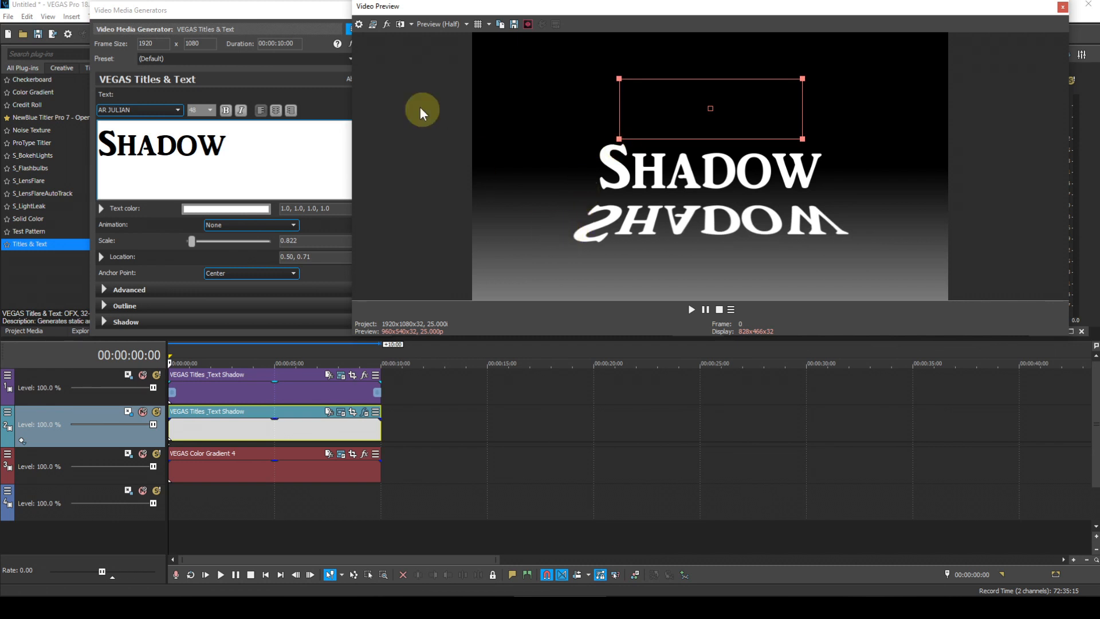
- Set the text color of the flipped track 2 title to dark gray in HSV mode, with value about 0.25, and close its generator settings
{"action": "left_click", "coordinate": [306, 16]}
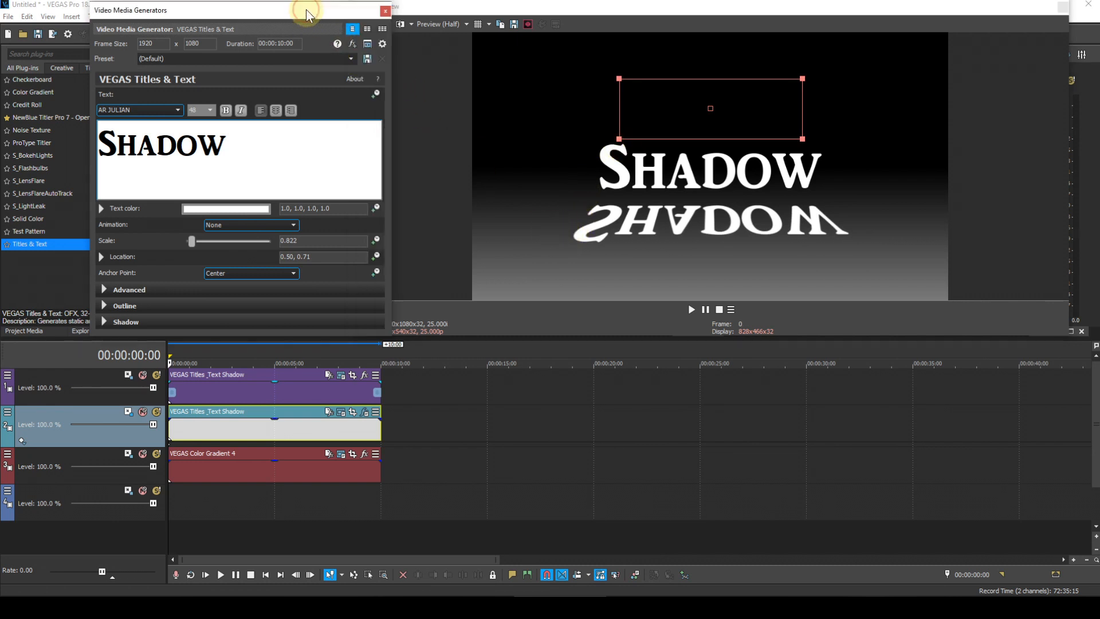
{"action": "left_click", "coordinate": [387, 11]}
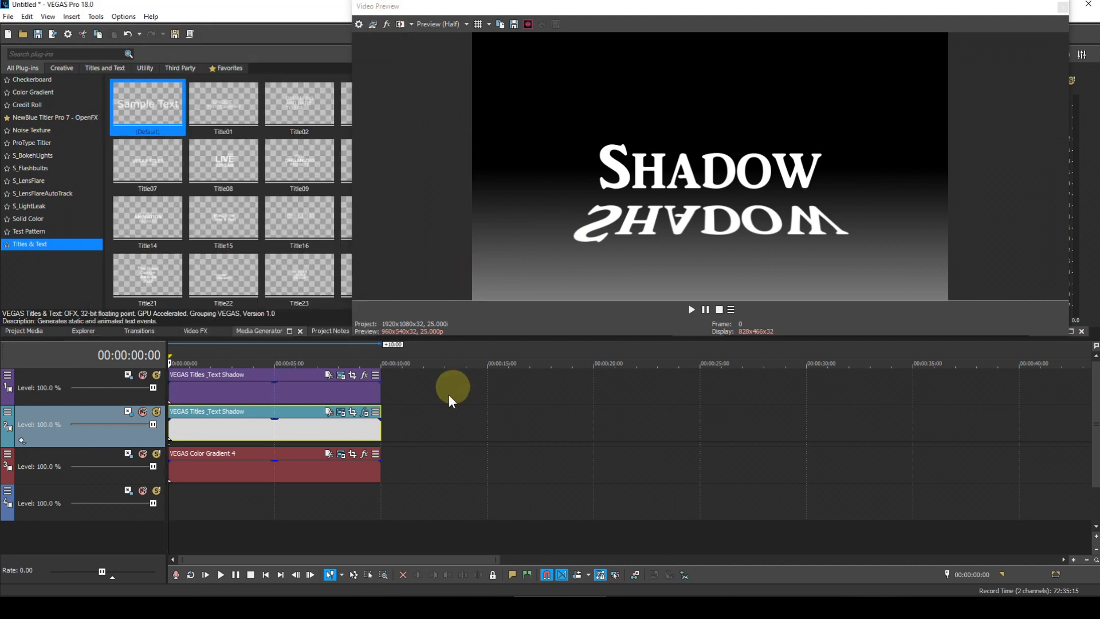
{"action": "left_click", "coordinate": [340, 413]}
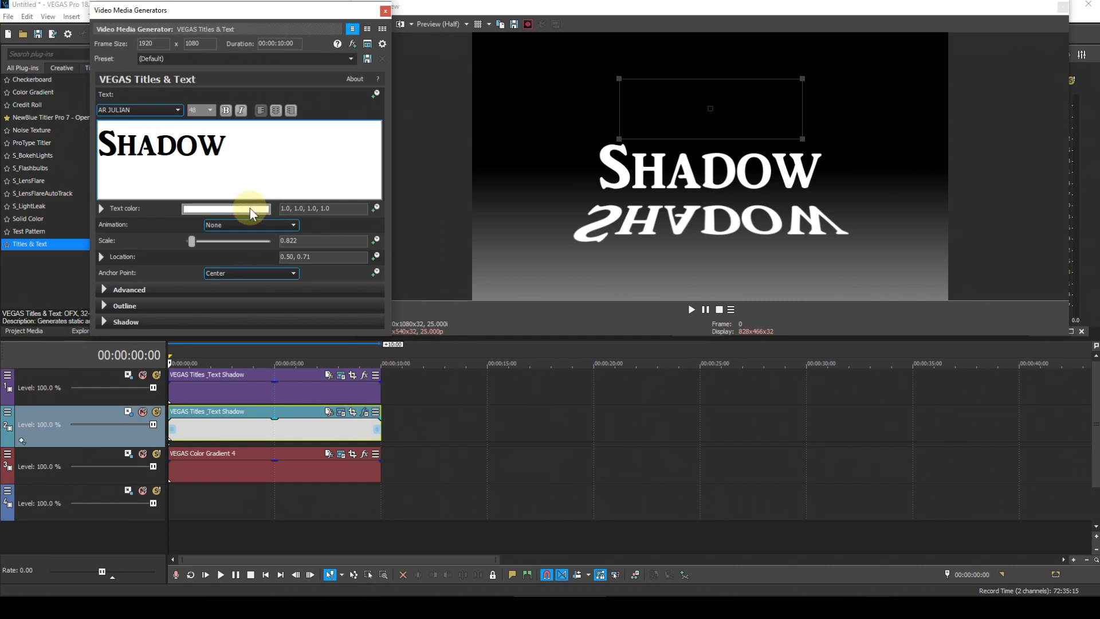
{"action": "left_click", "coordinate": [251, 208]}
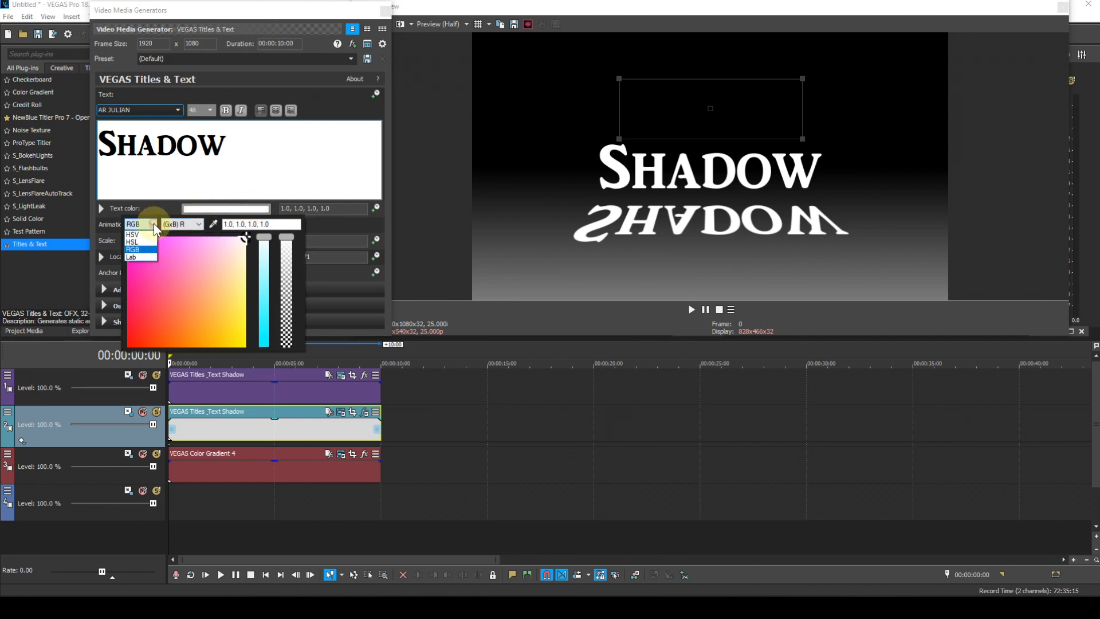
{"action": "left_click", "coordinate": [153, 223]}
{"action": "left_click", "coordinate": [143, 236]}
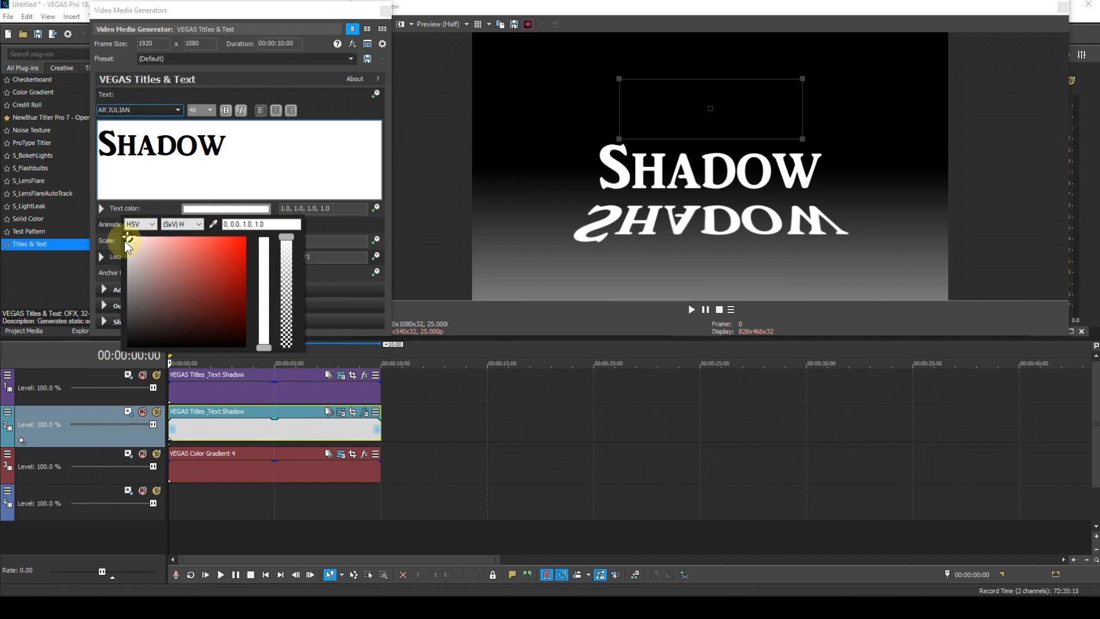
{"action": "left_click_drag", "start_coordinate": [125, 235], "coordinate": [120, 318]}
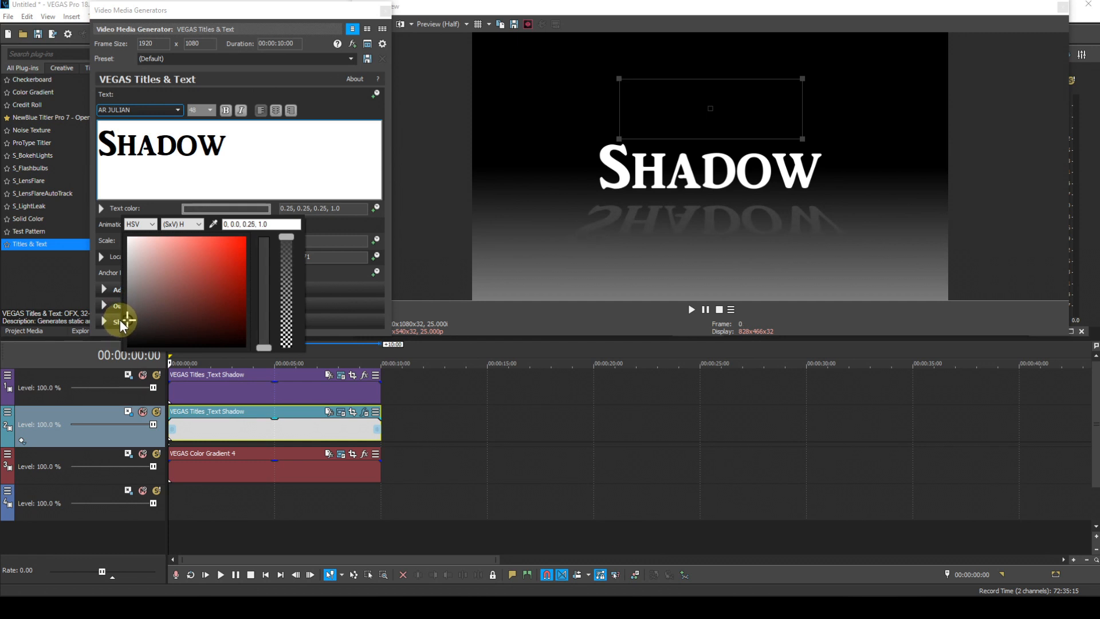
{"action": "left_click", "coordinate": [387, 12]}
{"action": "left_click", "coordinate": [387, 12]}
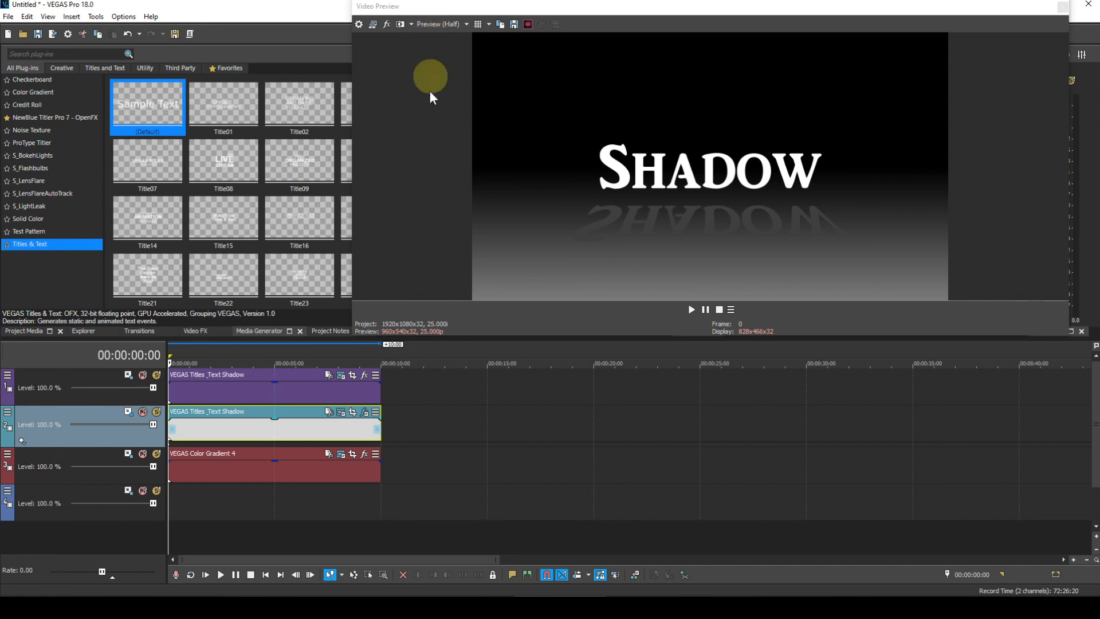
- Duplicate the background color gradient from track 3 onto track 4 as a new copy of the source media
{"action": "left_click", "coordinate": [260, 465]}
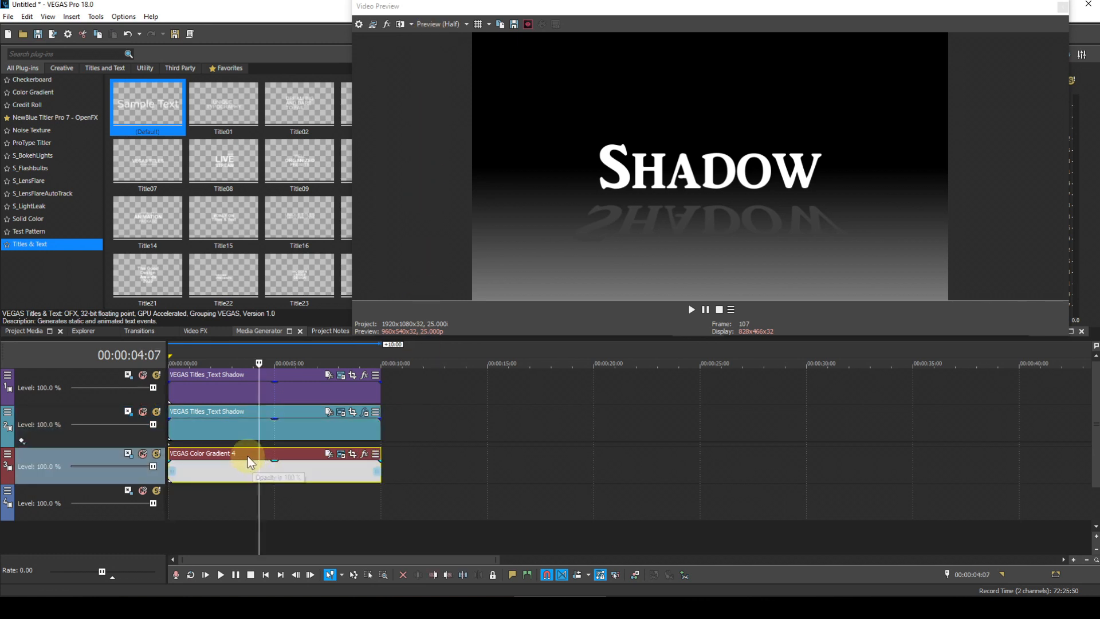
{"action": "left_click_drag", "start_coordinate": [248, 457], "coordinate": [242, 492]}
{"action": "left_click", "coordinate": [631, 252]}
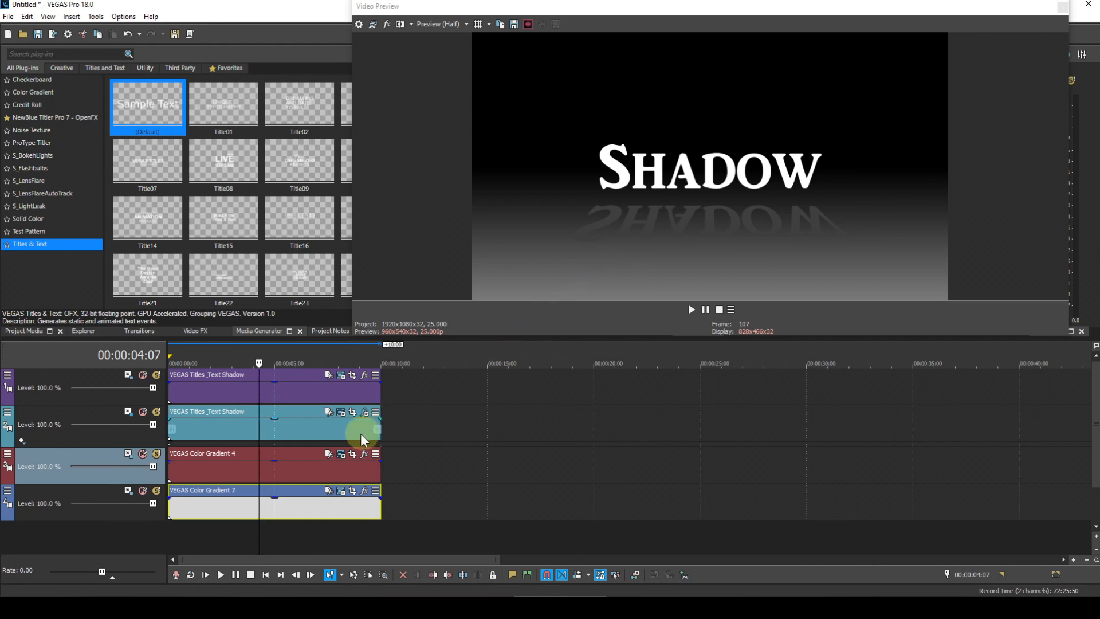
- Apply the Tutorial 31 Sun preset to the track 3 color gradient and close its generator settings
{"action": "left_click", "coordinate": [342, 457]}
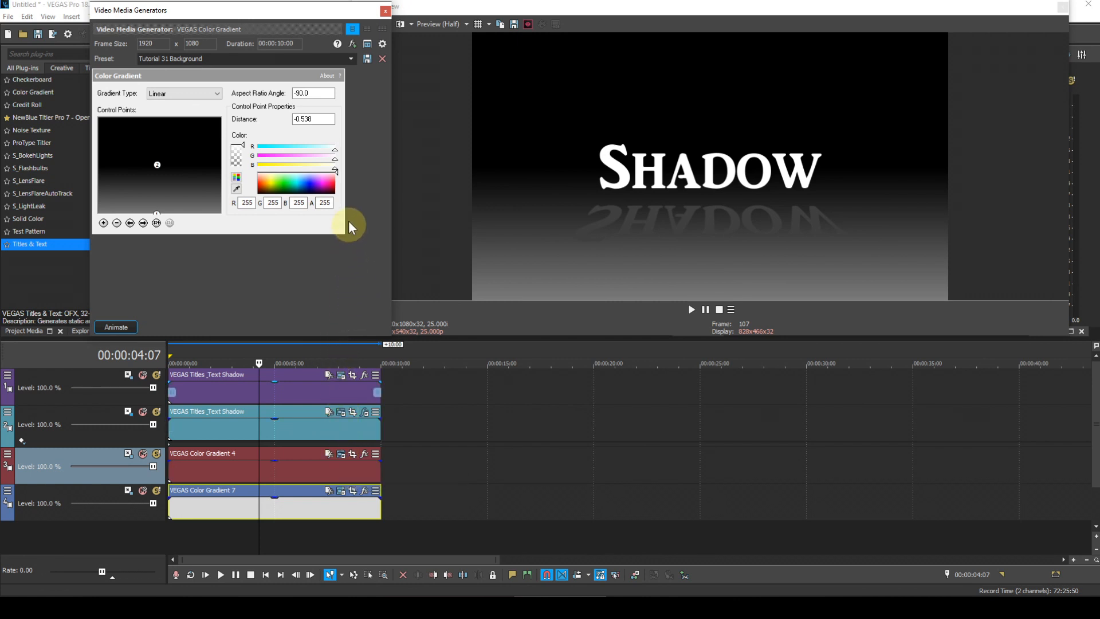
{"action": "left_click", "coordinate": [349, 59]}
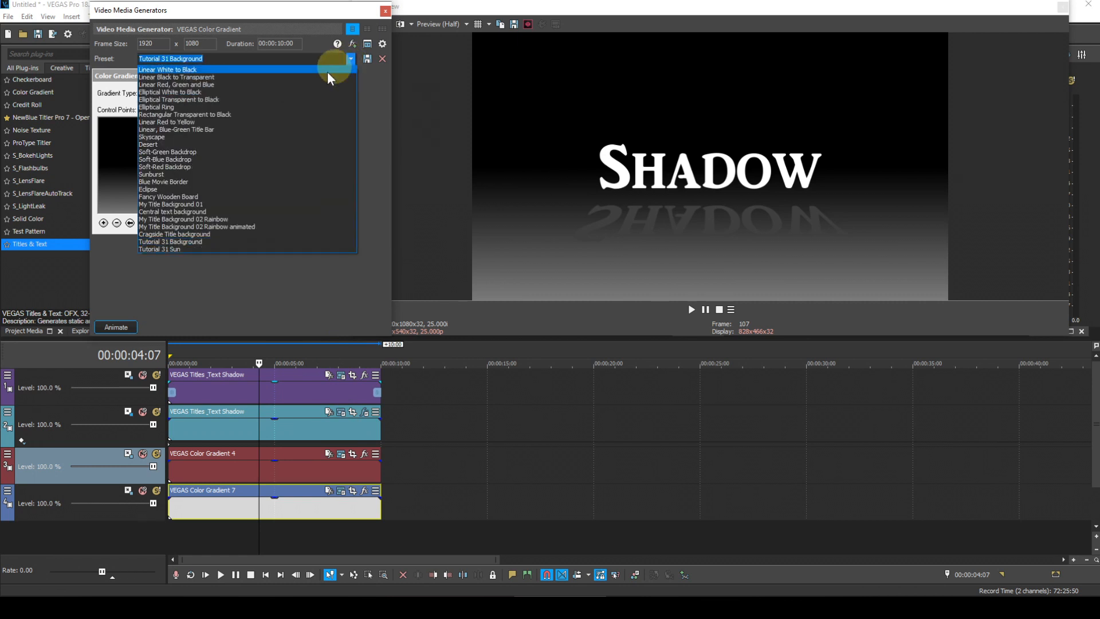
{"action": "left_click", "coordinate": [173, 249]}
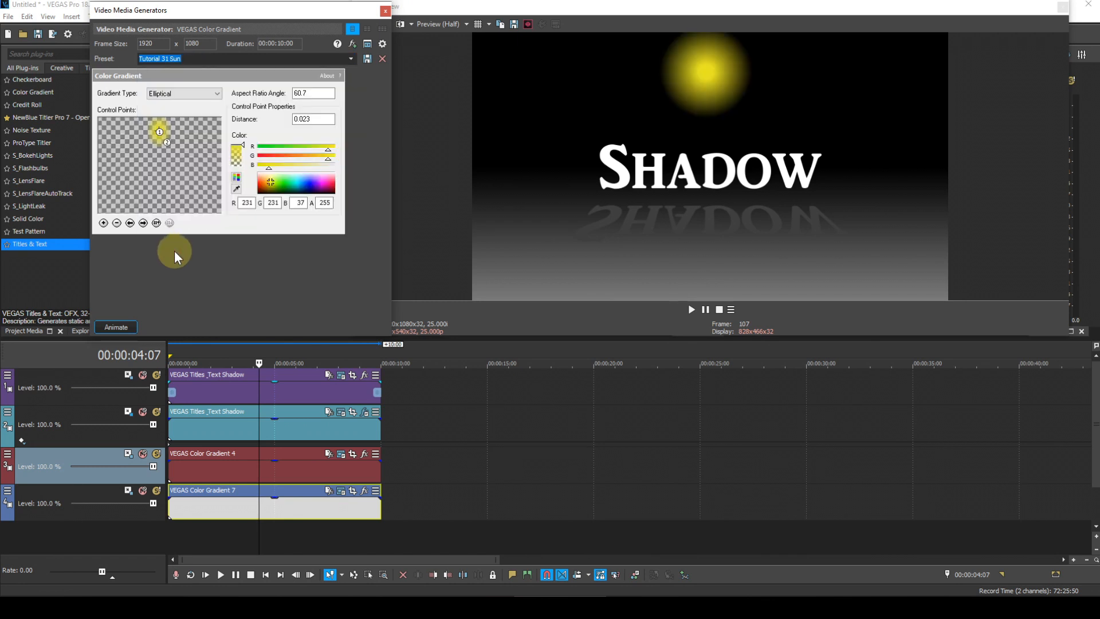
{"action": "left_click", "coordinate": [386, 11]}
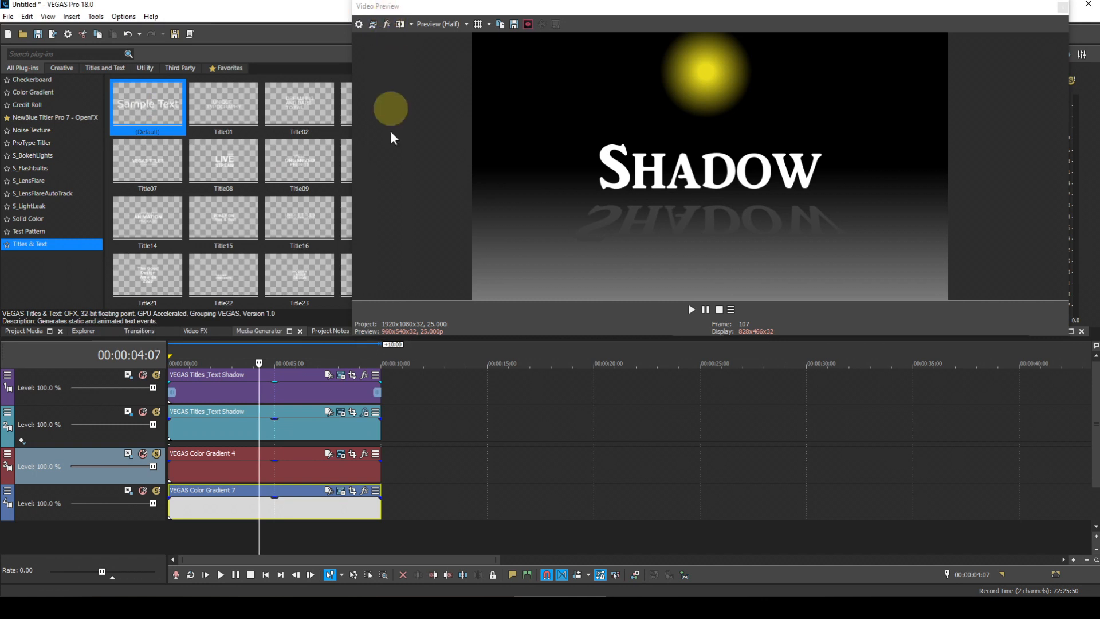
- Add the VEGAS Glow effect to the track 3 sun gradient and apply the Tutorial 31 Glow preset
{"action": "left_click", "coordinate": [365, 455]}
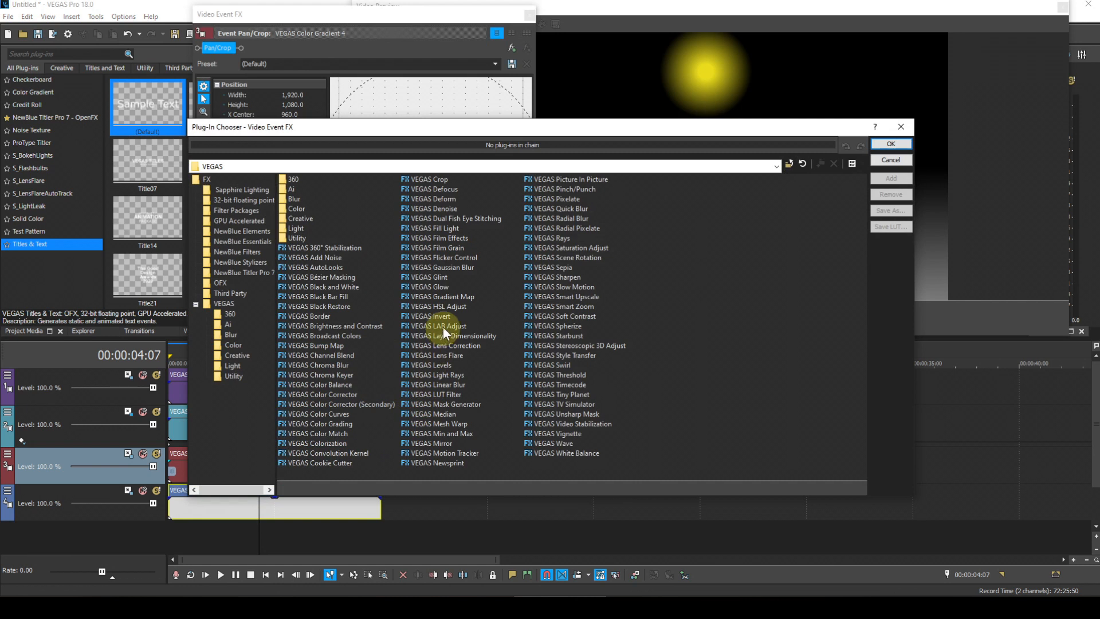
{"action": "left_click", "coordinate": [443, 290]}
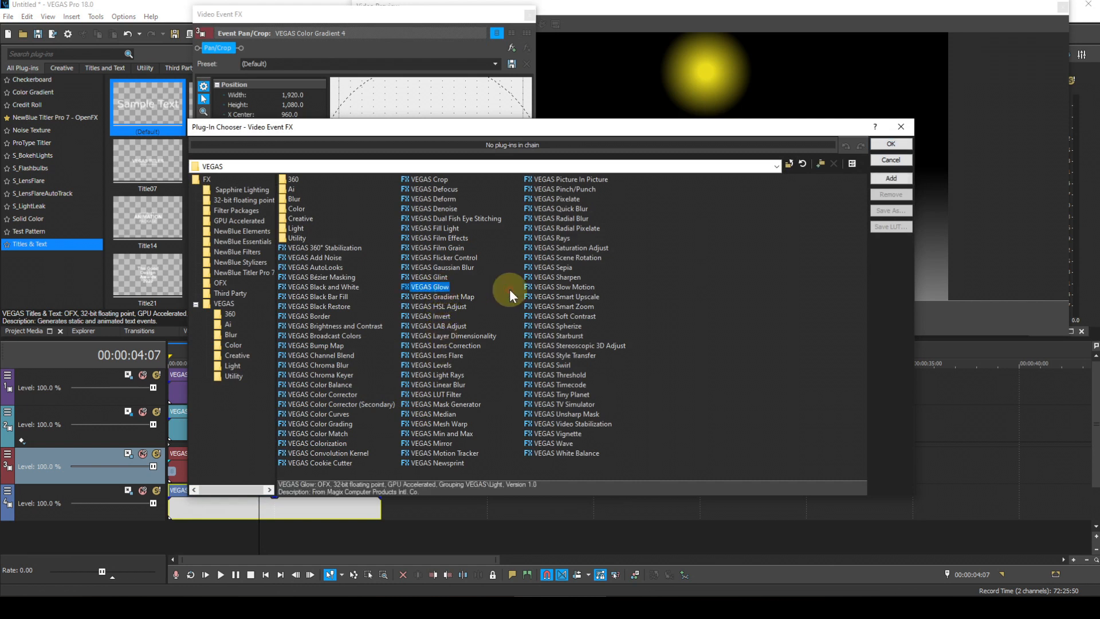
{"action": "left_click", "coordinate": [897, 178]}
{"action": "left_click", "coordinate": [895, 145]}
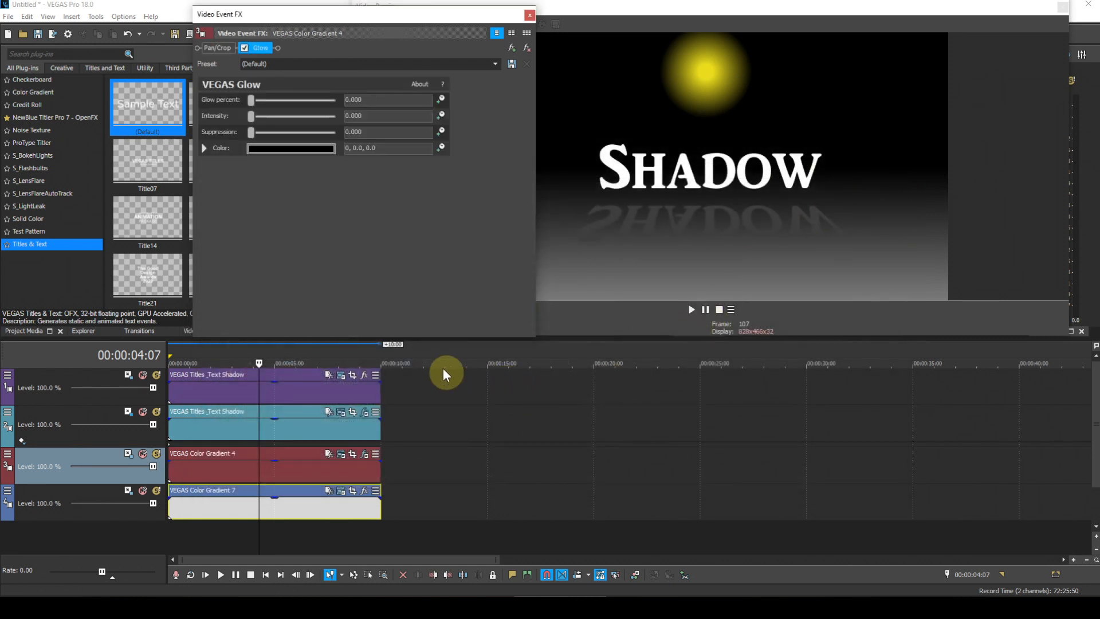
{"action": "left_click", "coordinate": [495, 63]}
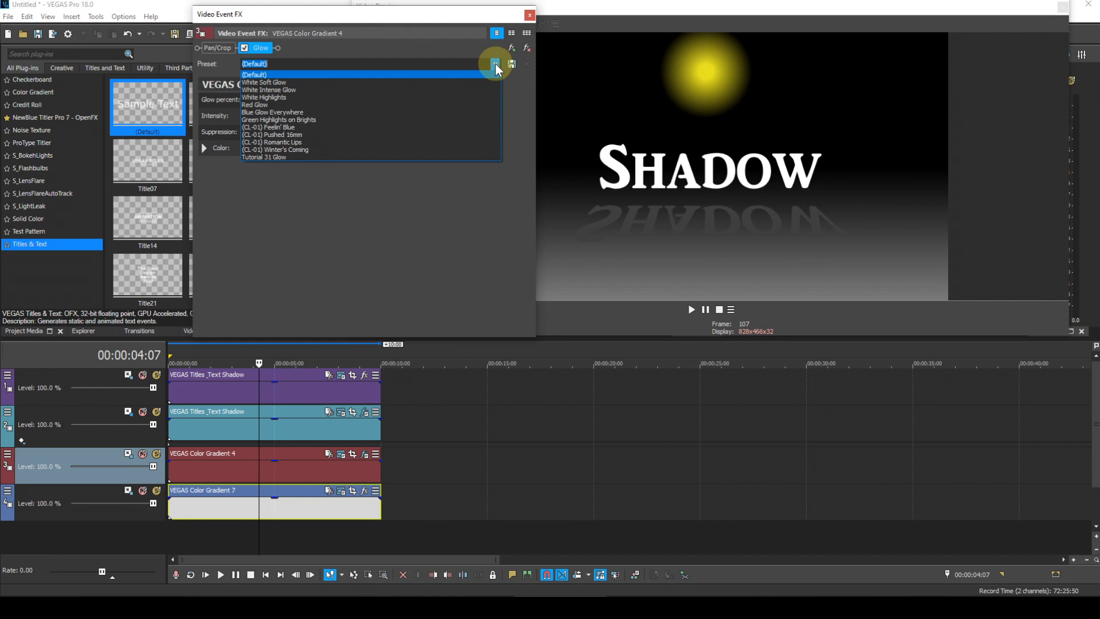
{"action": "left_click", "coordinate": [268, 156]}
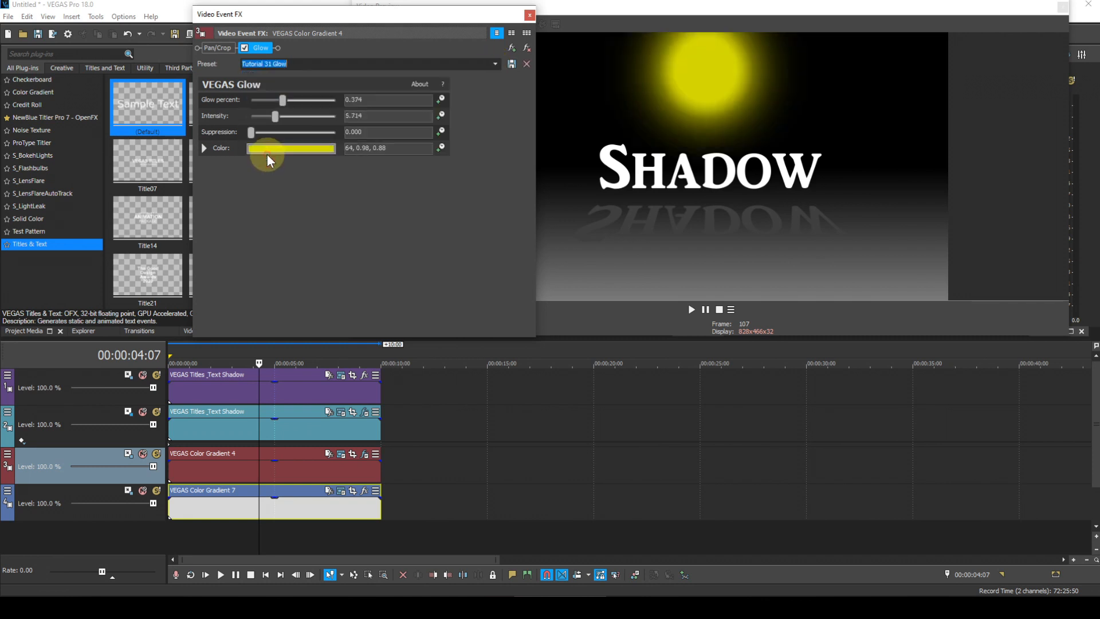
{"action": "left_click", "coordinate": [530, 16]}
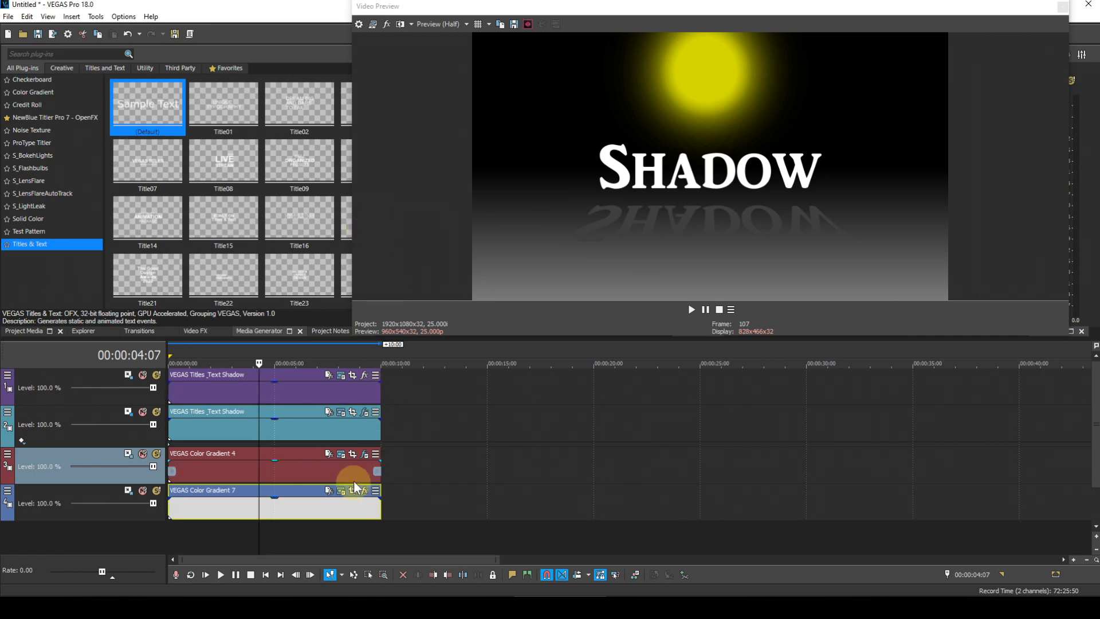
- Review the Glow effect settings on the track 3 sun gradient
{"action": "left_click", "coordinate": [365, 455]}
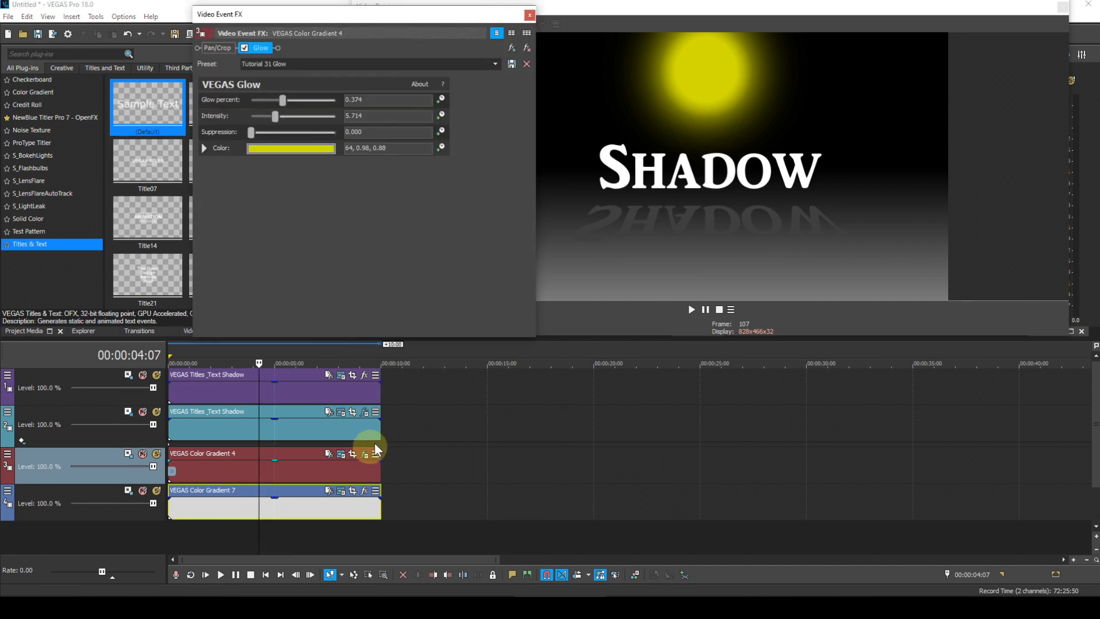
{"action": "left_click", "coordinate": [259, 47]}
{"action": "left_click", "coordinate": [530, 16]}
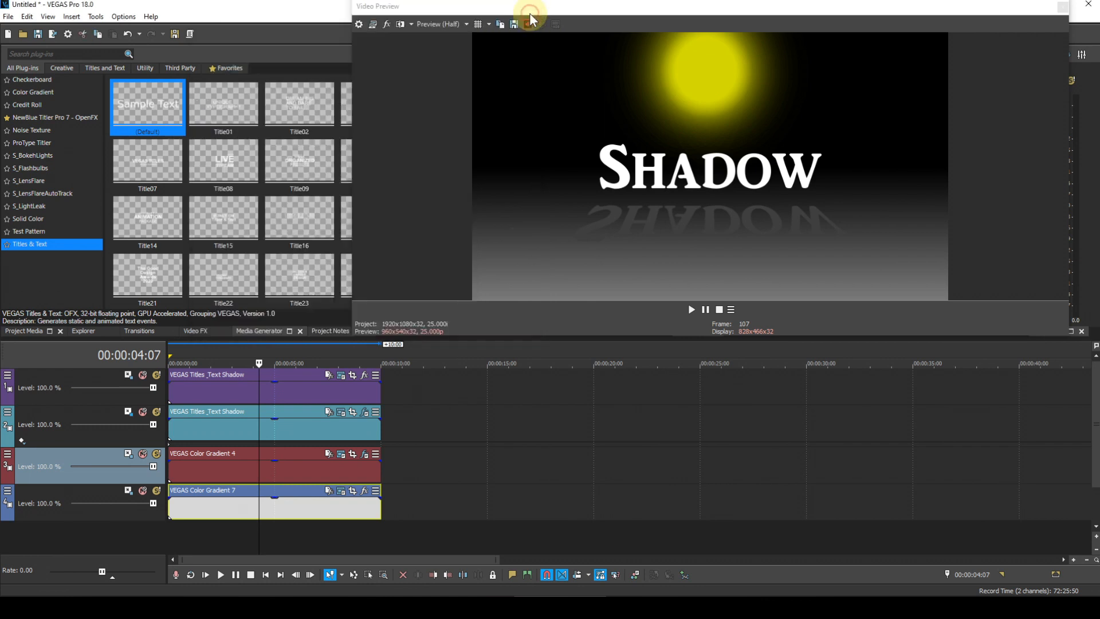
- Examine the position, color and alpha settings of each control point in the track 3 sun gradient
{"action": "left_click", "coordinate": [341, 454]}
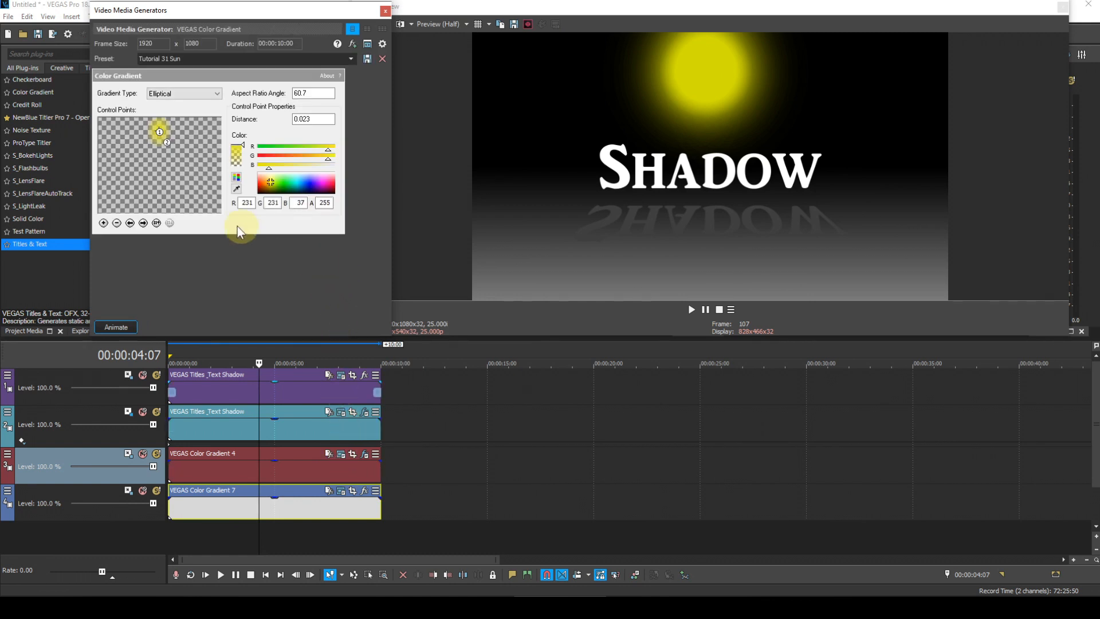
{"action": "left_click", "coordinate": [144, 223]}
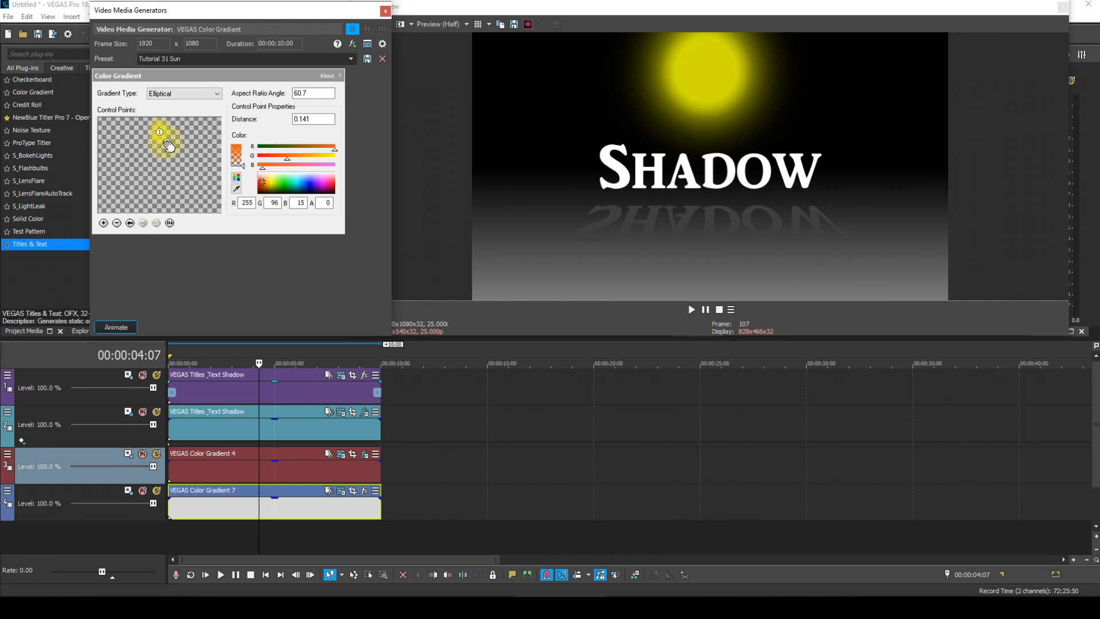
{"action": "mouse_move", "coordinate": [237, 168]}
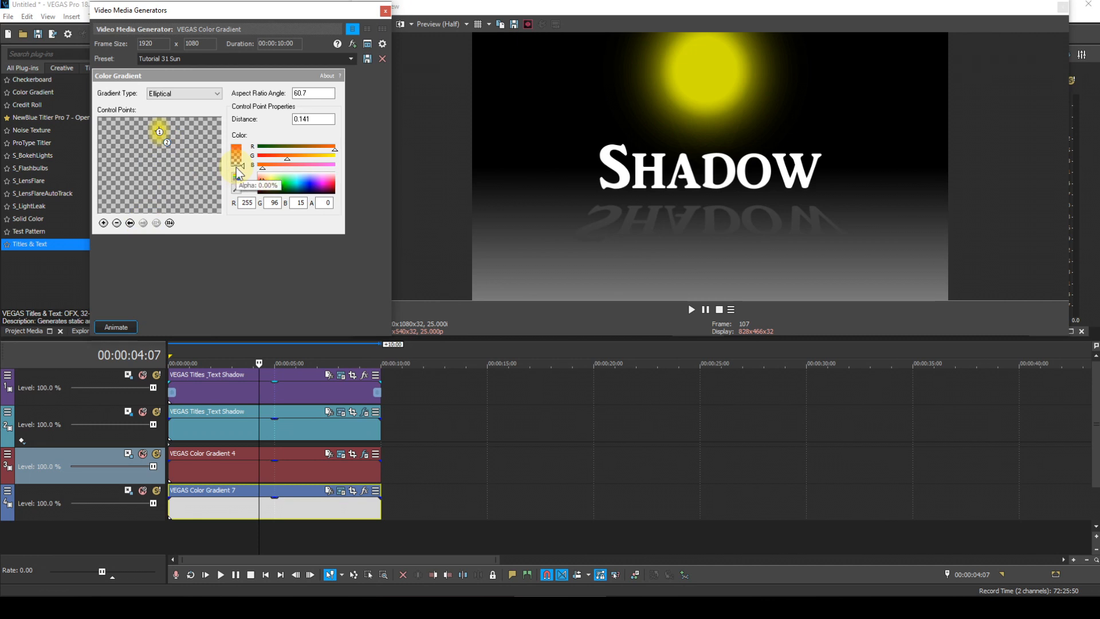
{"action": "left_click", "coordinate": [130, 222]}
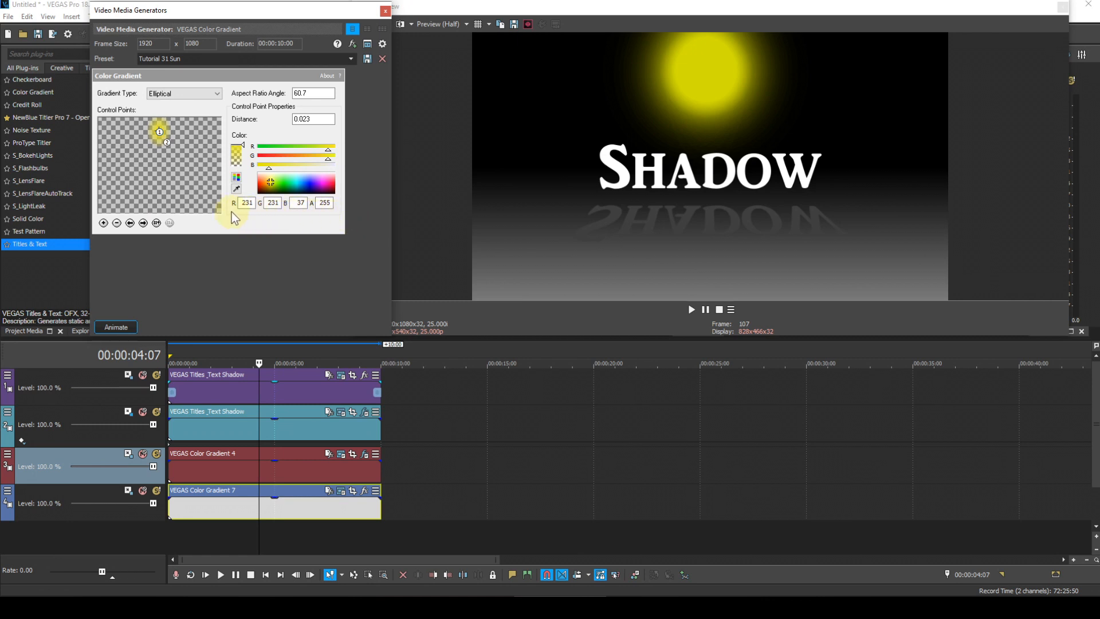
{"action": "left_click", "coordinate": [129, 223]}
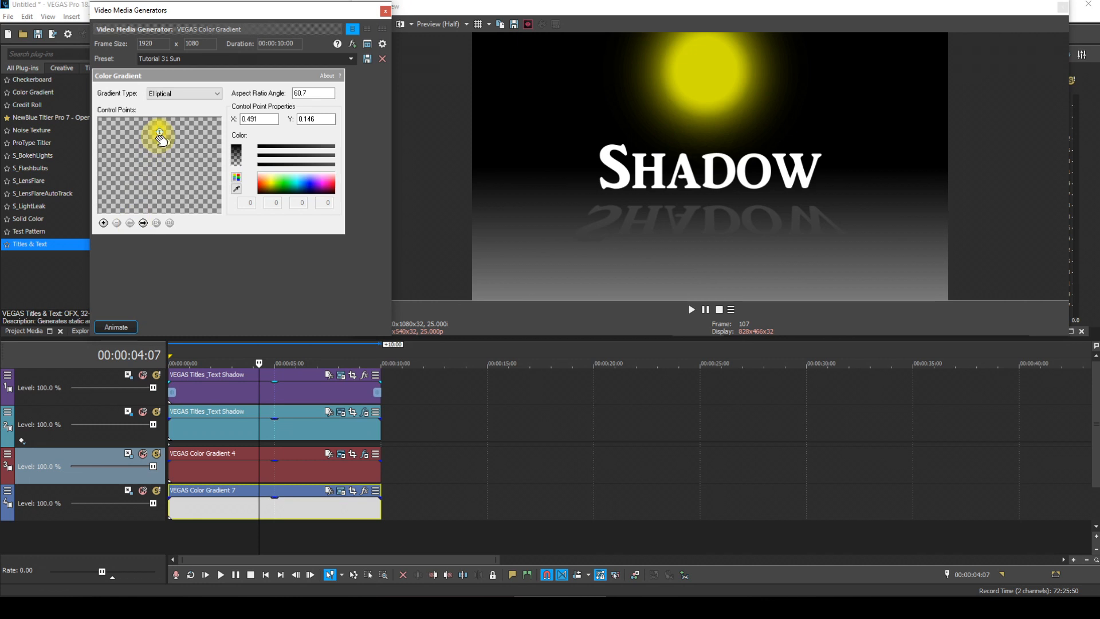
{"action": "left_click_drag", "start_coordinate": [158, 130], "coordinate": [168, 178]}
{"action": "left_click", "coordinate": [385, 10]}
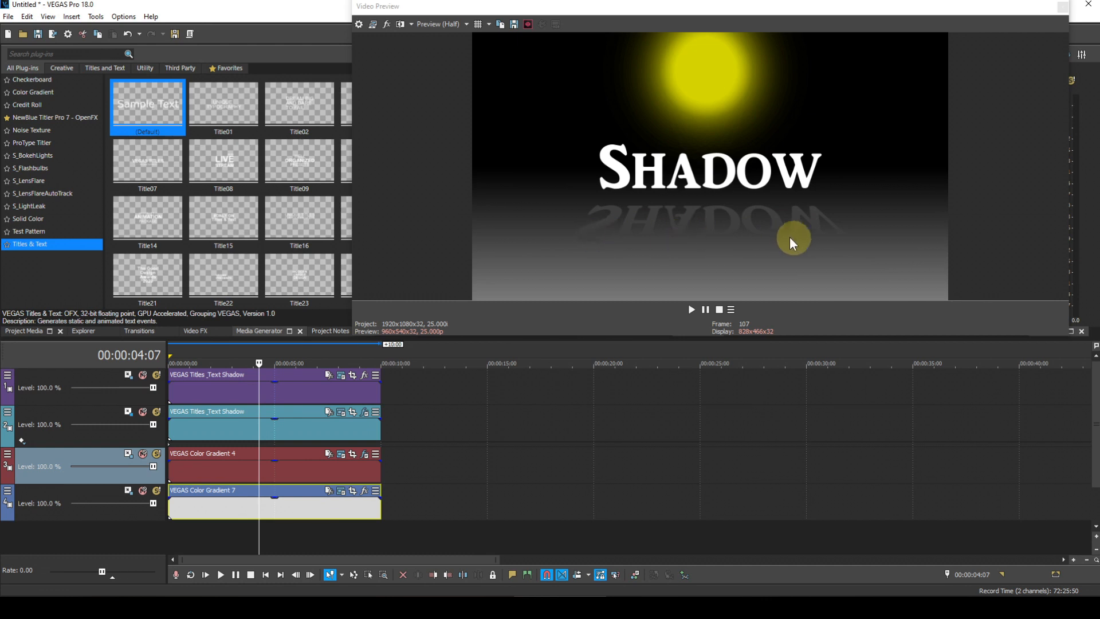
- Add the VEGAS Gaussian Blur effect to the flipped track 2 title and apply the Tutorial 31 shadow blur preset
{"action": "left_click", "coordinate": [365, 413]}
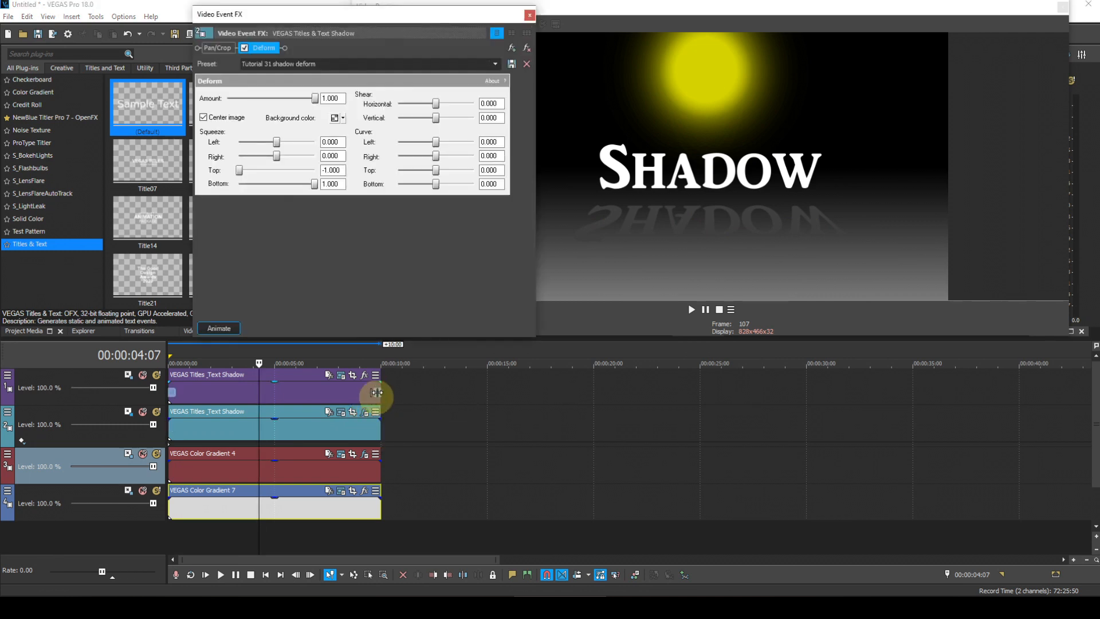
{"action": "left_click", "coordinate": [511, 47]}
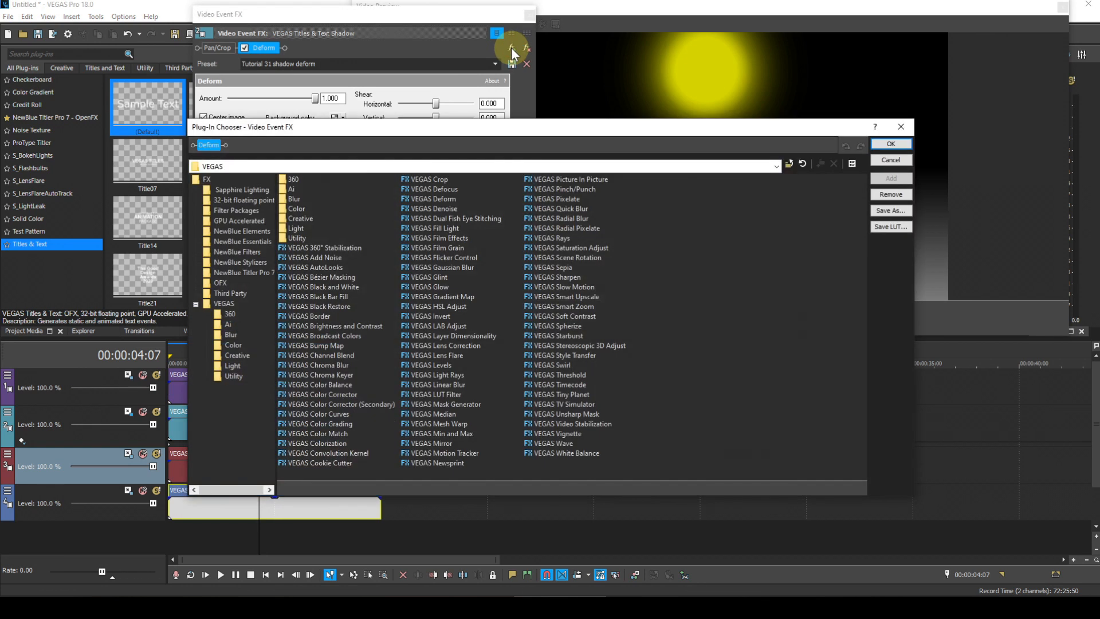
{"action": "left_click", "coordinate": [450, 270]}
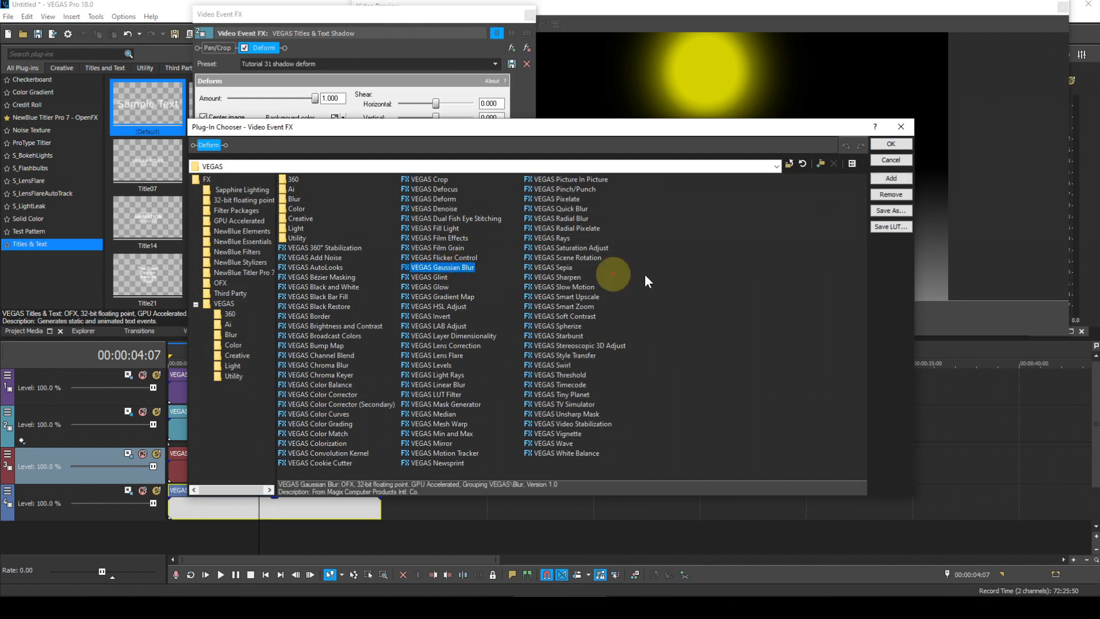
{"action": "left_click", "coordinate": [878, 178]}
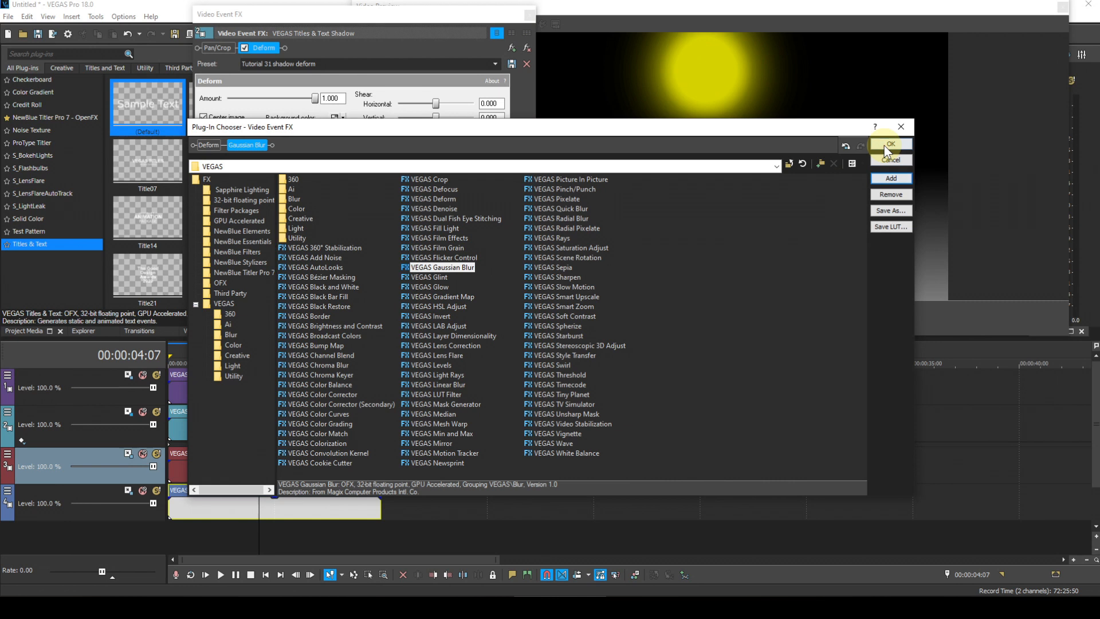
{"action": "left_click", "coordinate": [887, 143]}
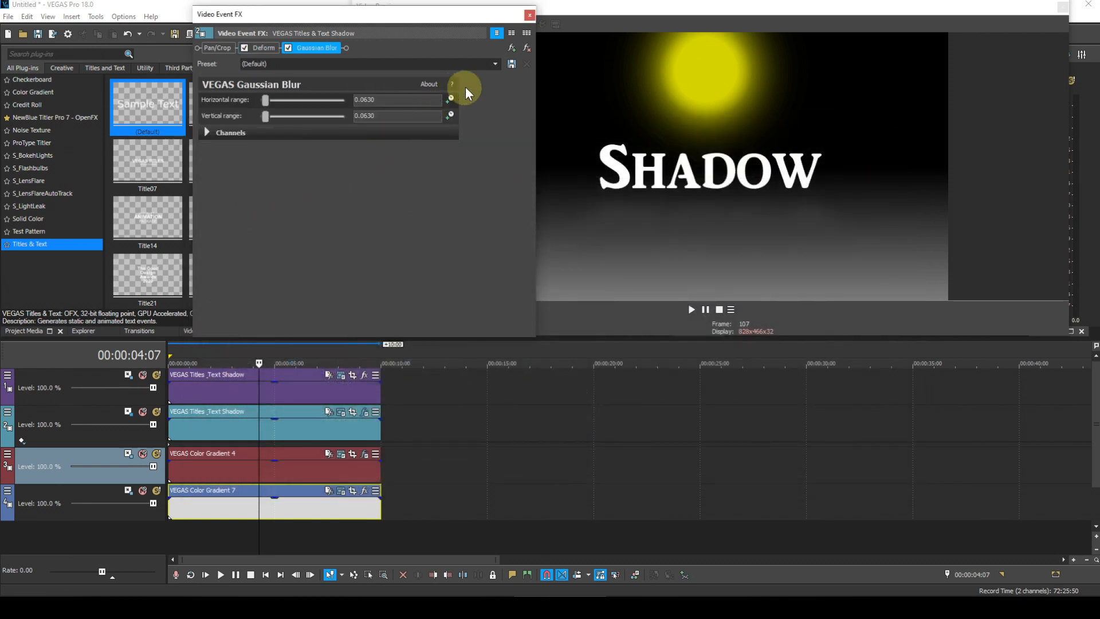
{"action": "left_click", "coordinate": [496, 62]}
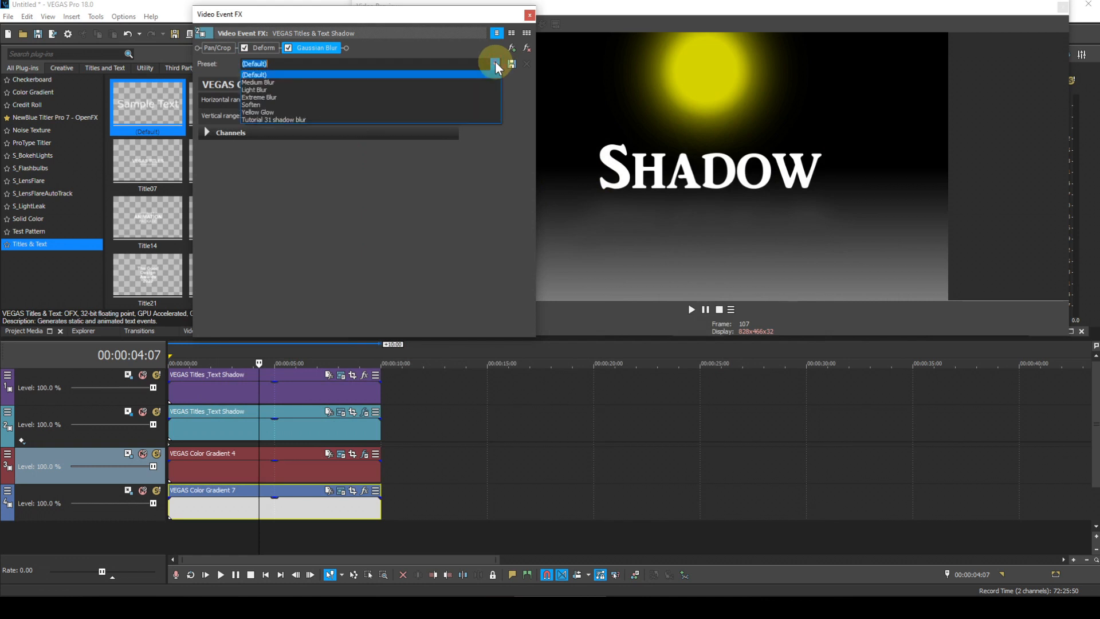
{"action": "left_click", "coordinate": [290, 119]}
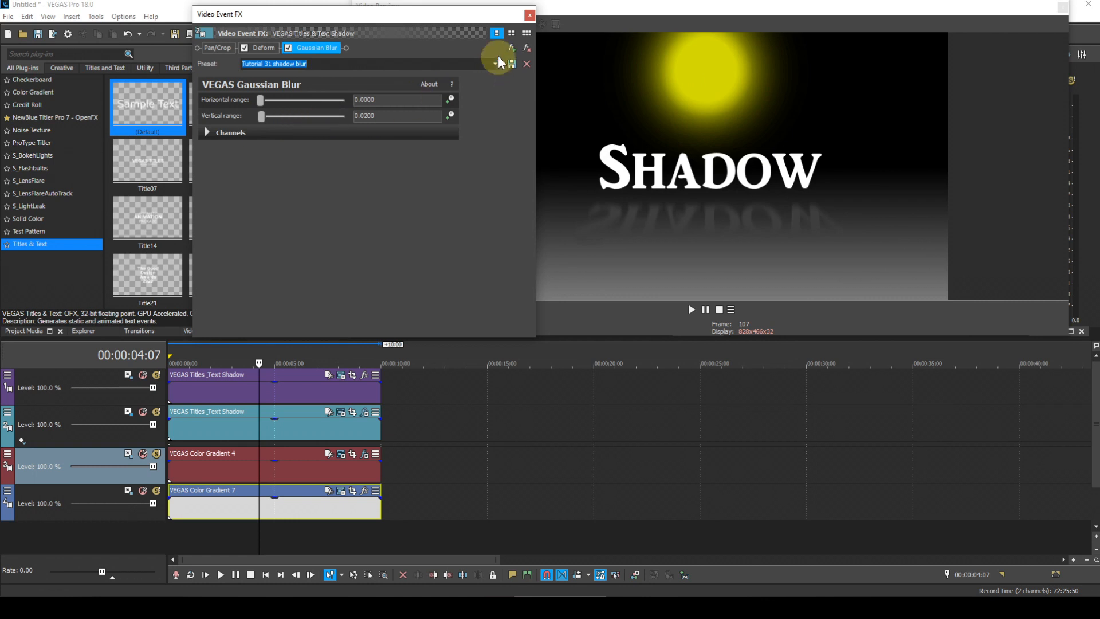
{"action": "left_click", "coordinate": [530, 16]}
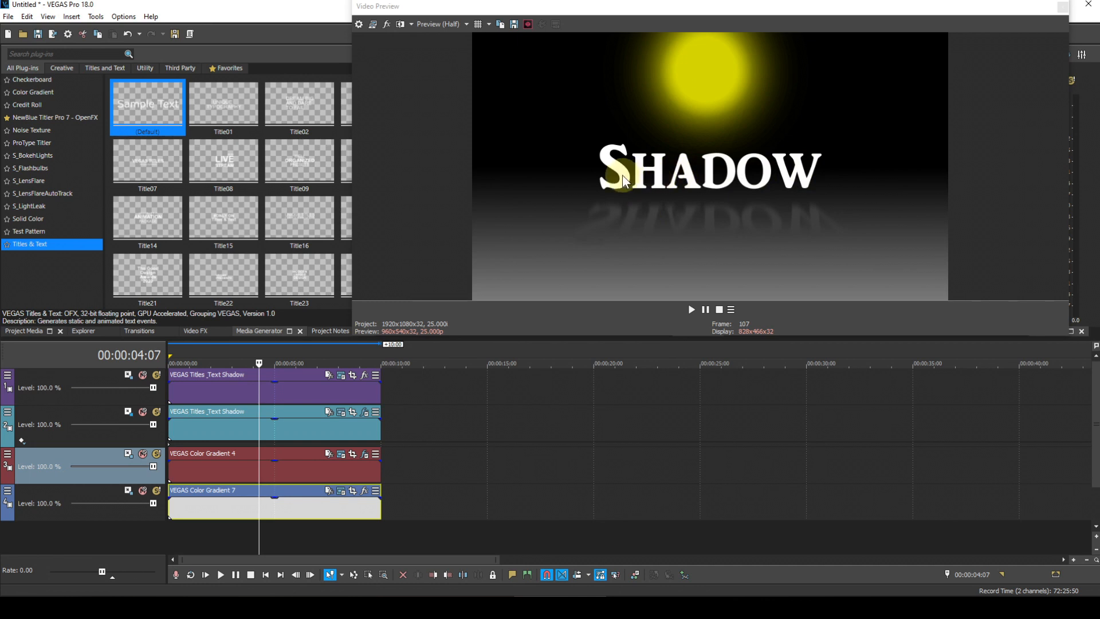
- Apply the Tutorial 31 Main text preset to the upright SHADOW title on track 1
{"action": "left_click", "coordinate": [341, 376]}
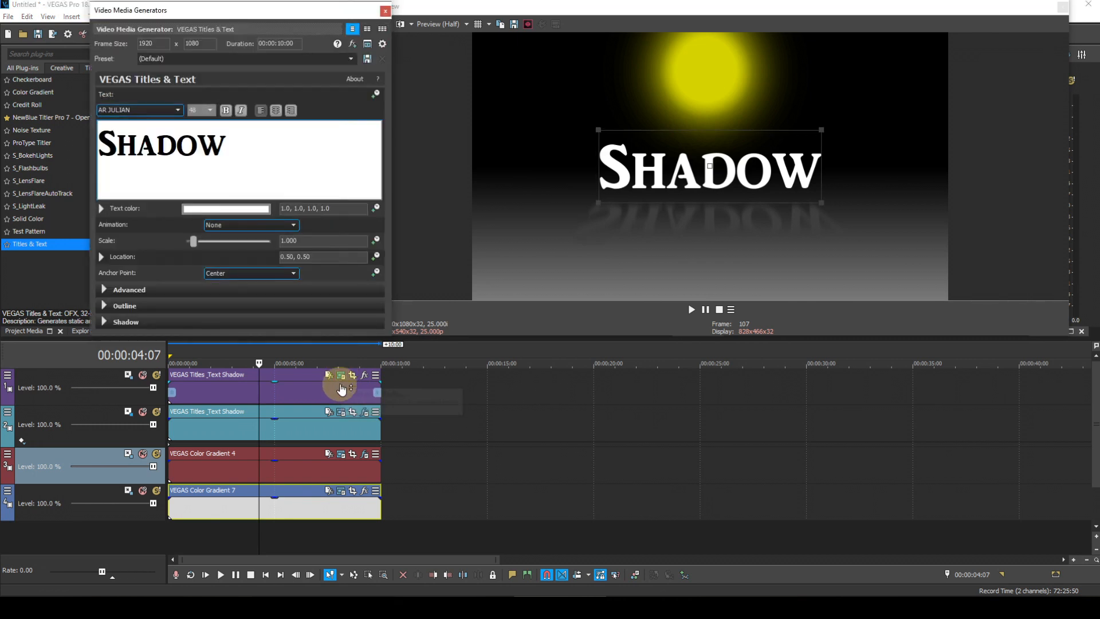
{"action": "left_click", "coordinate": [351, 59]}
{"action": "scroll", "coordinate": [301, 132], "scroll_direction": "down", "scroll_amount": 5}
{"action": "scroll", "coordinate": [299, 132], "scroll_direction": "down", "scroll_amount": 8}
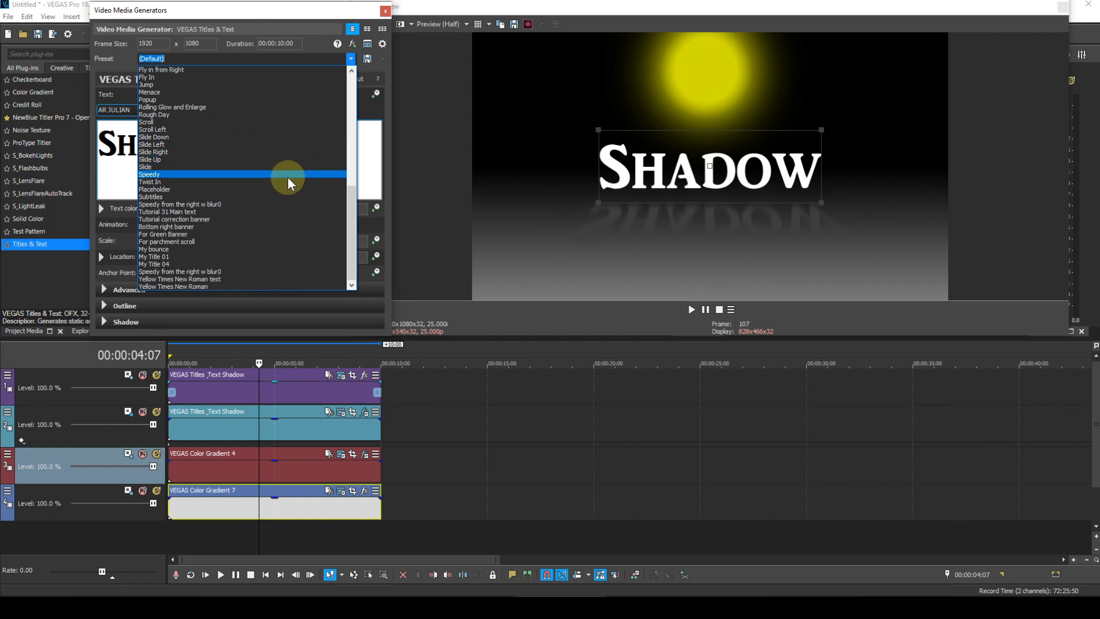
{"action": "left_click", "coordinate": [180, 212]}
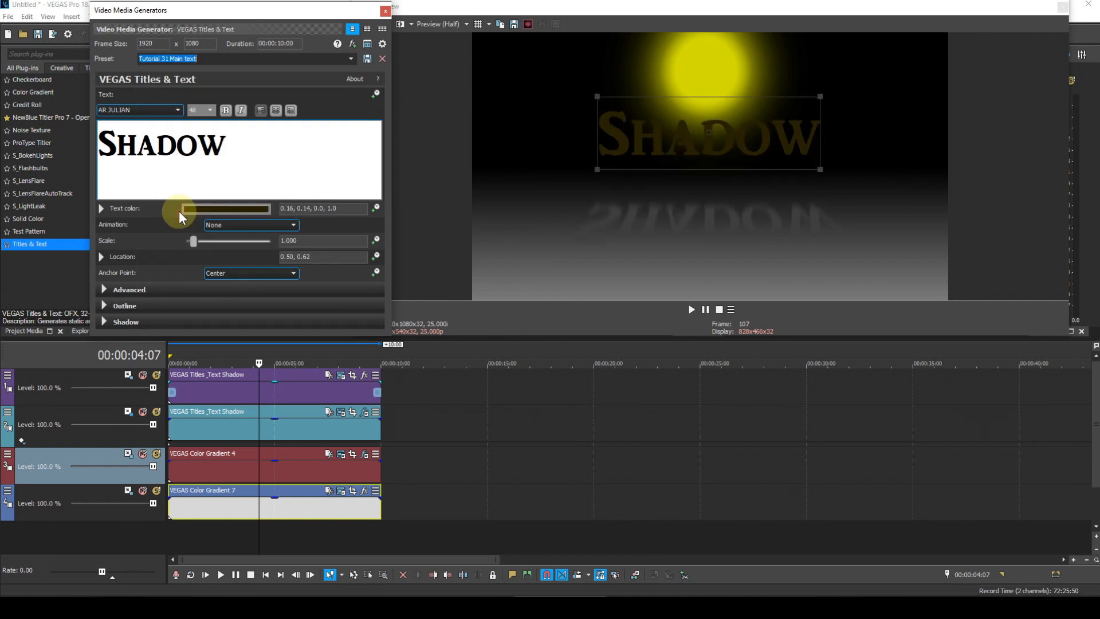
{"action": "left_click", "coordinate": [385, 12]}
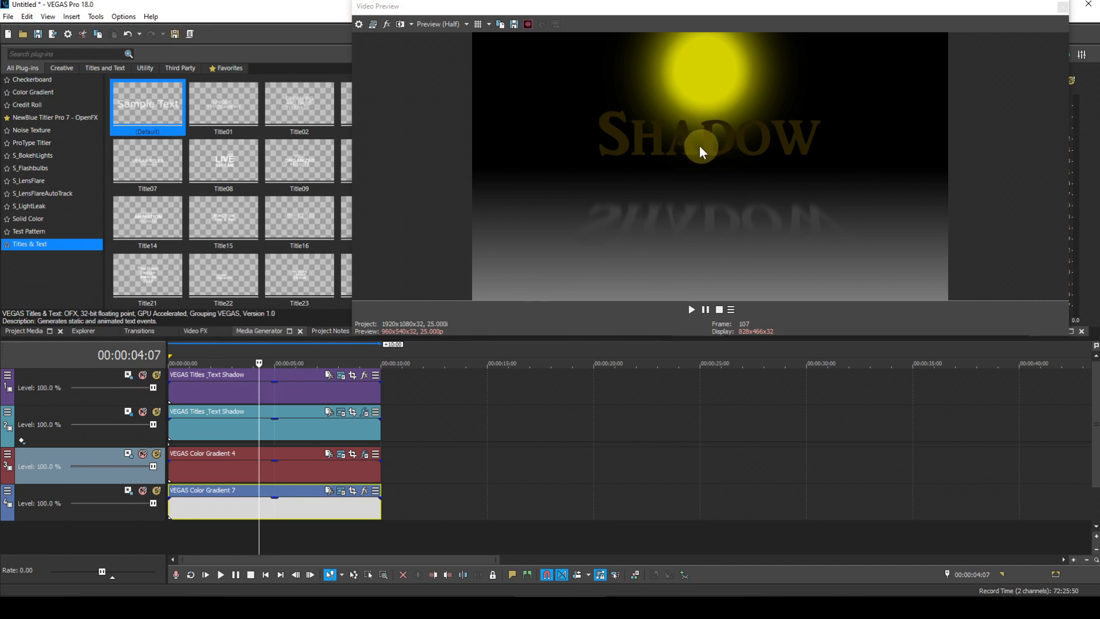
- Move the track 1 title straight down in the preview, just above its flipped shadow, to location 0.50, 0.52
{"action": "left_click", "coordinate": [340, 374]}
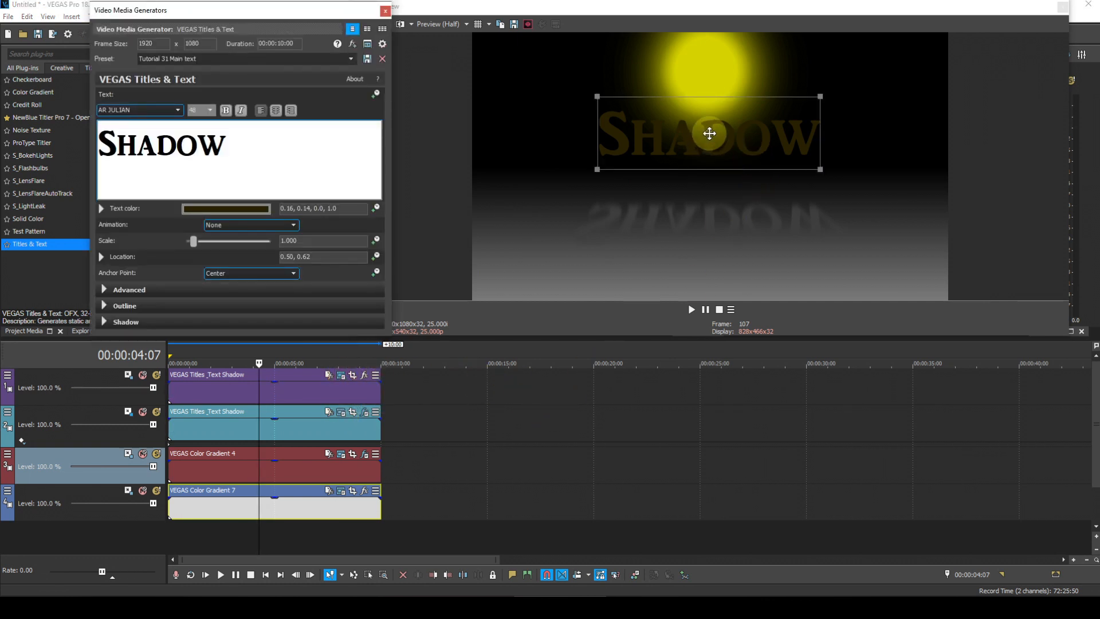
{"action": "left_click_drag", "start_coordinate": [709, 133], "coordinate": [711, 159]}
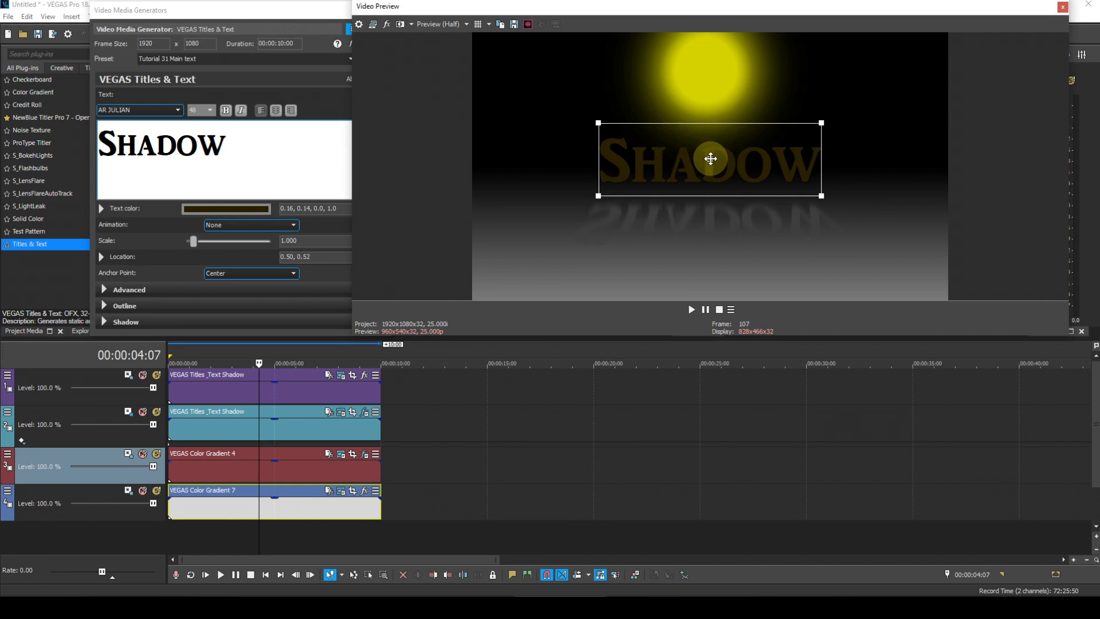
{"action": "left_click", "coordinate": [318, 12]}
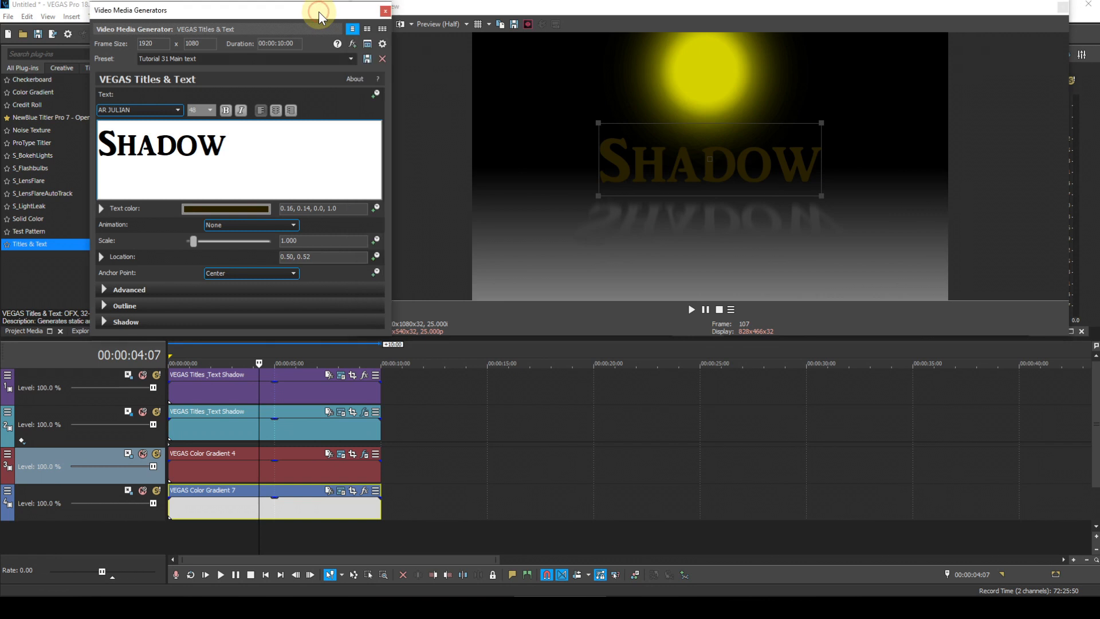
{"action": "left_click", "coordinate": [391, 10]}
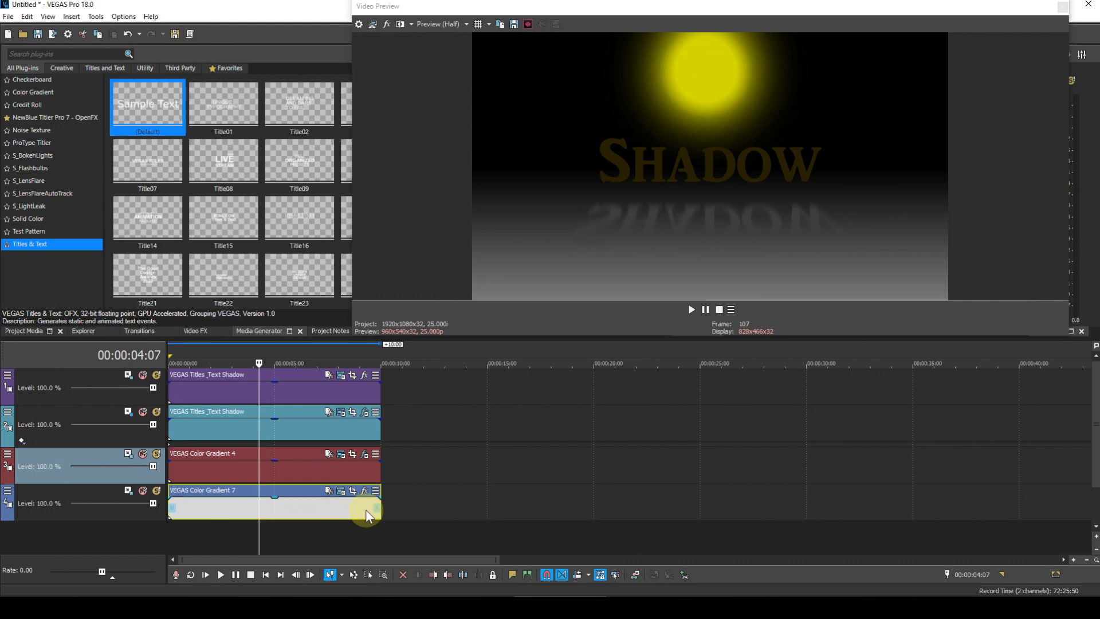
{"action": "left_click", "coordinate": [340, 376]}
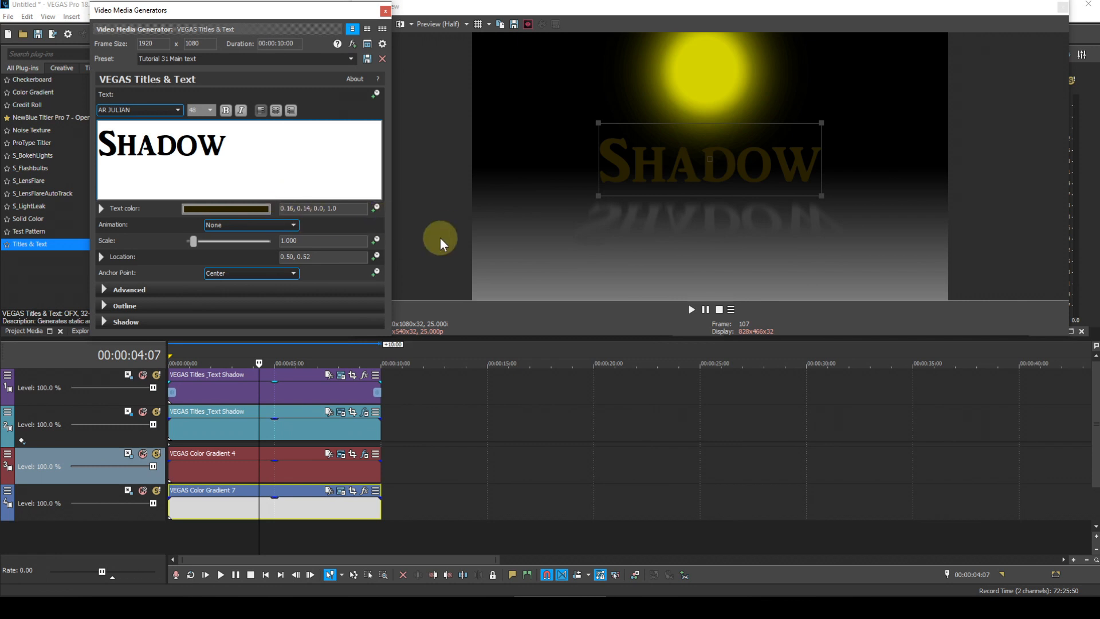
{"action": "left_click", "coordinate": [385, 11]}
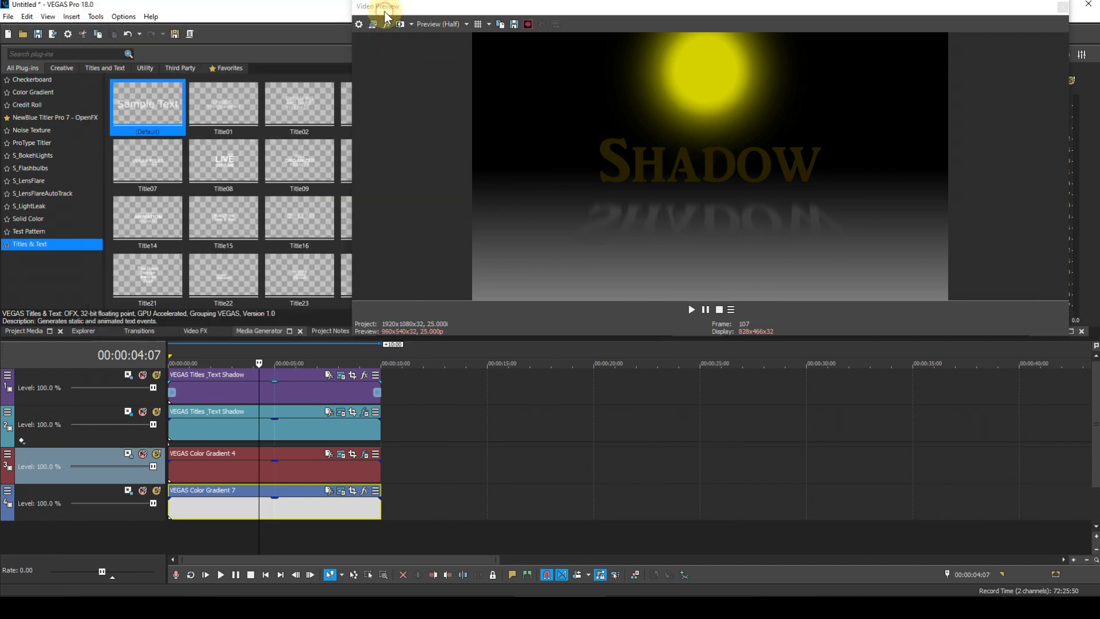